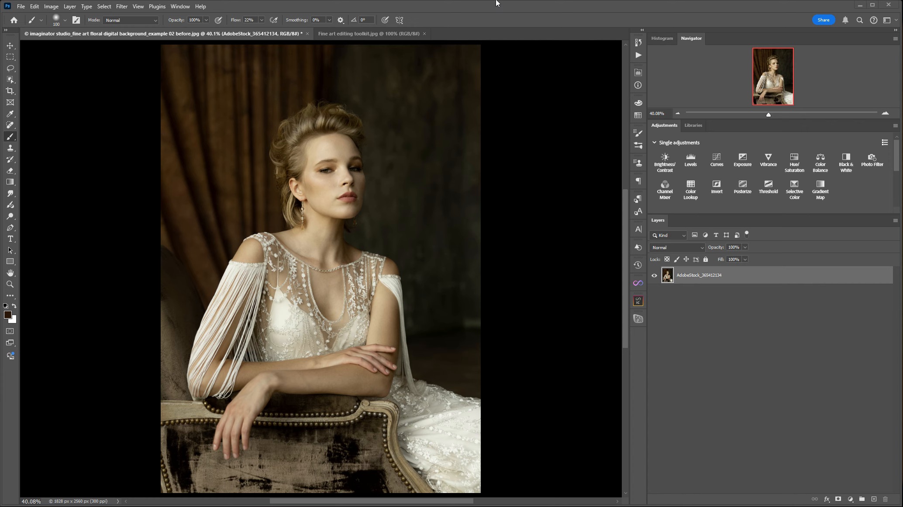
Look at the Fine art editing toolkit.jpg document and close it
click(359, 34)
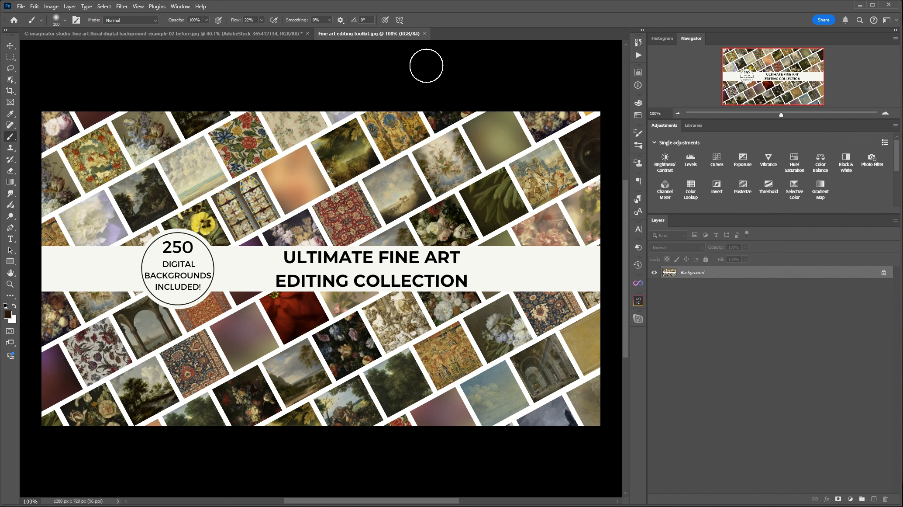
click(426, 33)
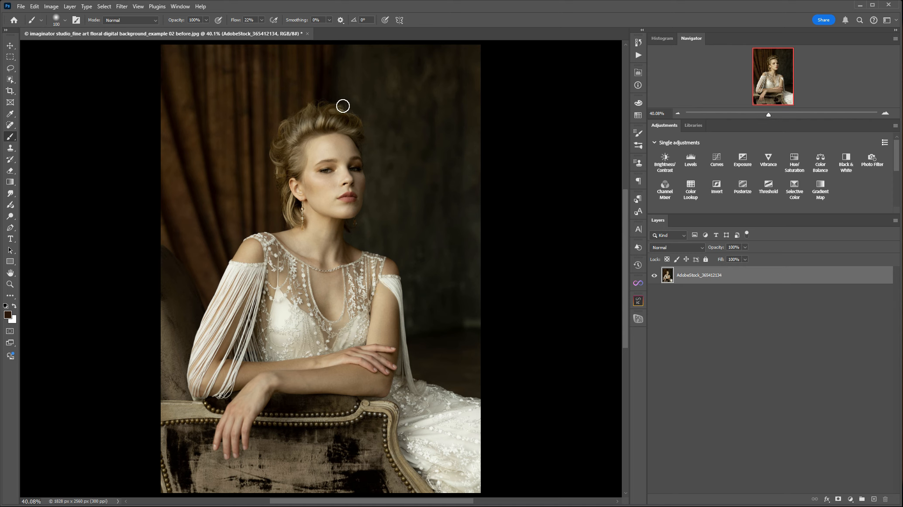
Select the woman in the portrait automatically with Select Subject
click(10, 81)
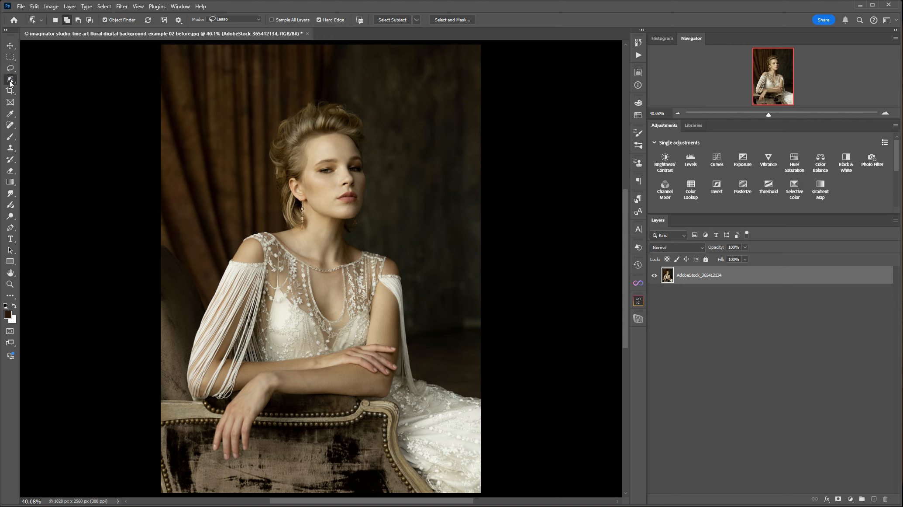
click(390, 21)
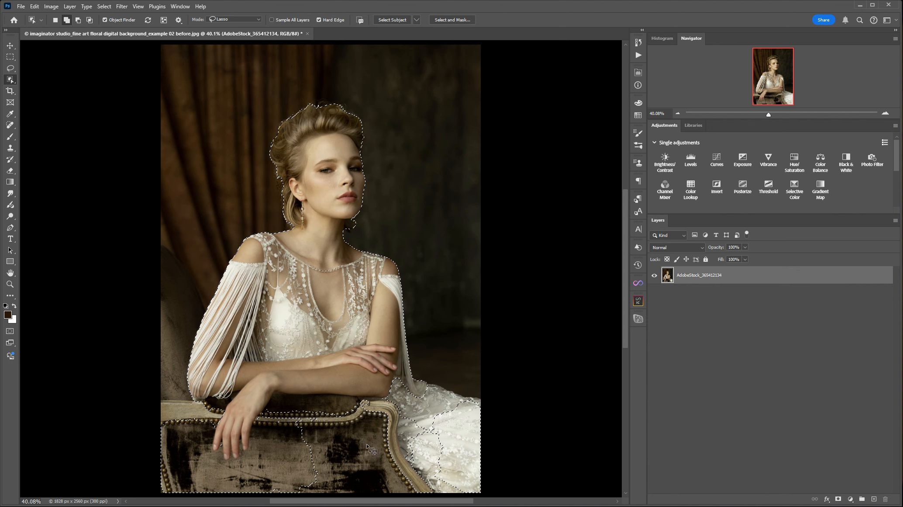
Add the unselected lower front of the upholstered chair to the selection with the Lasso tool
click(11, 69)
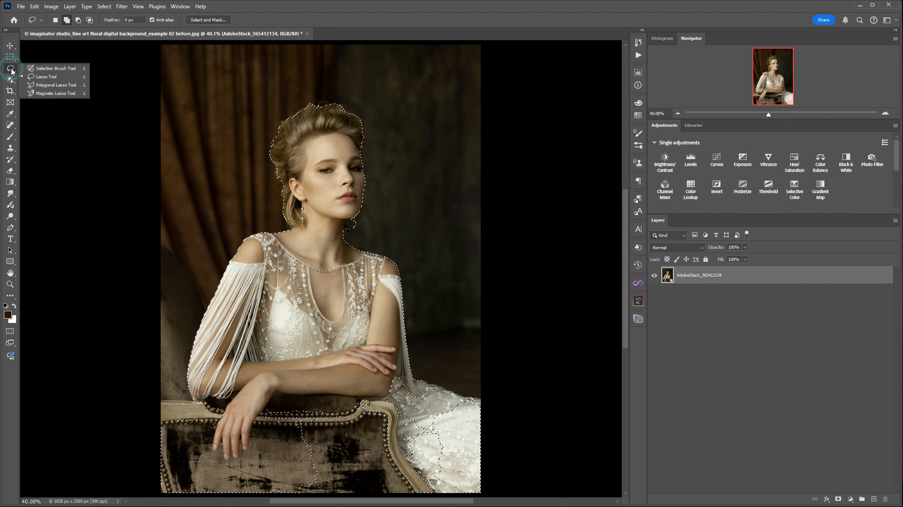
click(67, 20)
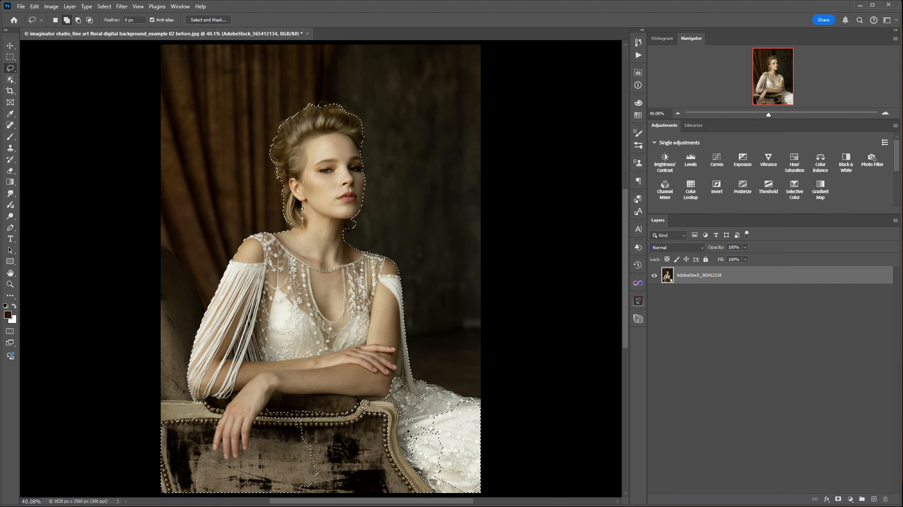
drag(364, 390, 187, 376)
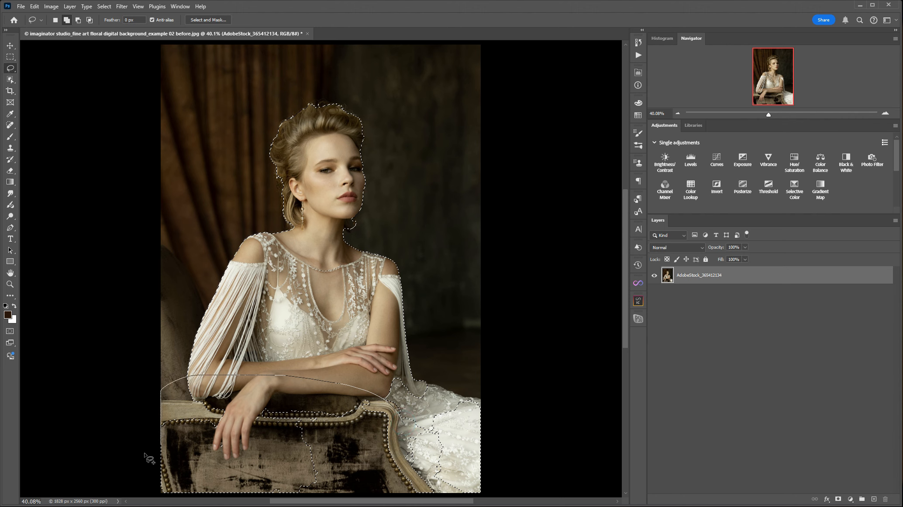
drag(345, 498, 441, 505)
drag(448, 446, 371, 393)
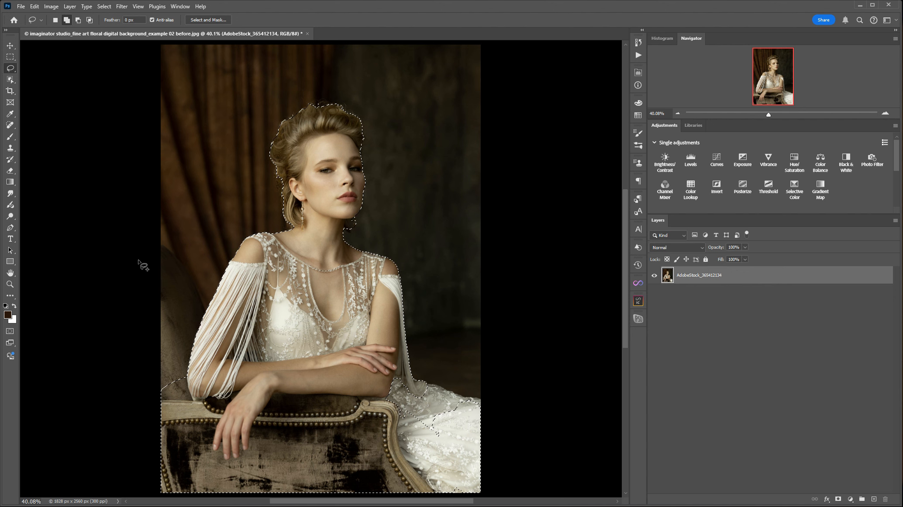
Add the chair's backrest and the missing parts of the gown's skirt to the selection with the Lasso tool
mouse_move(146, 239)
mouse_down()
mouse_move(203, 302)
mouse_move(217, 396)
mouse_move(159, 431)
mouse_move(131, 339)
mouse_up()
drag(350, 363, 406, 384)
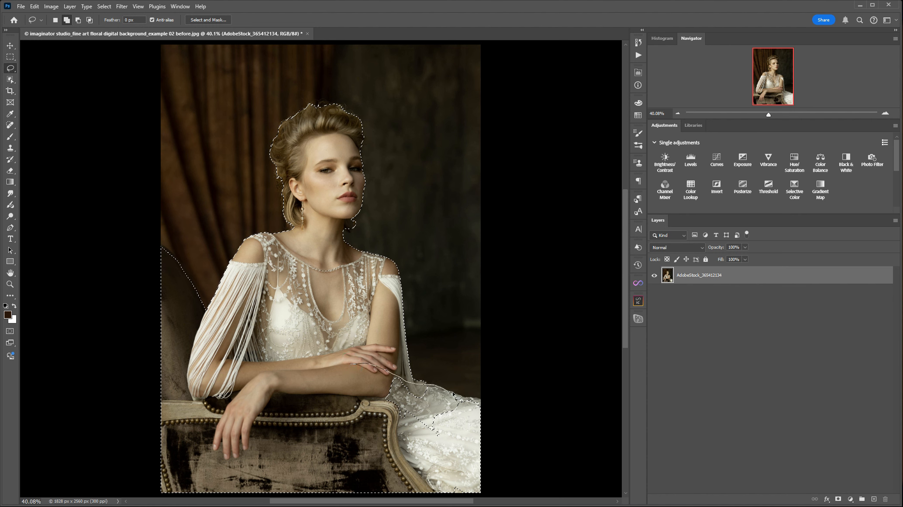
drag(393, 470, 394, 471)
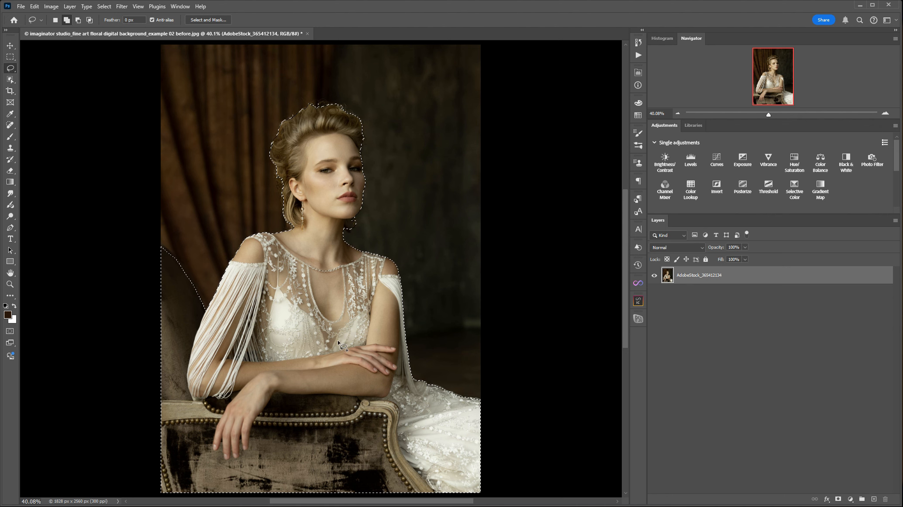
Open the selection in Select and Mask and paint the gown skirt's upper edge into it with a 35 px brush
click(203, 22)
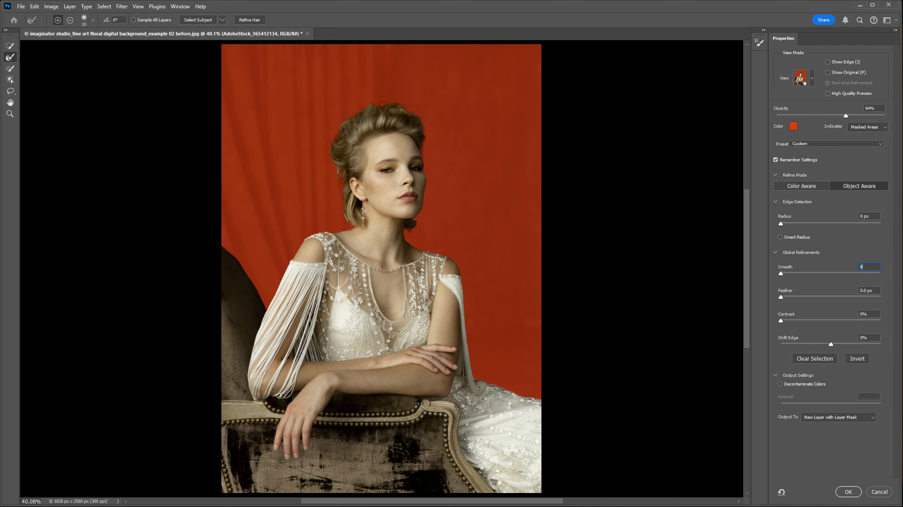
drag(476, 379, 505, 387)
drag(474, 378, 496, 386)
click(138, 7)
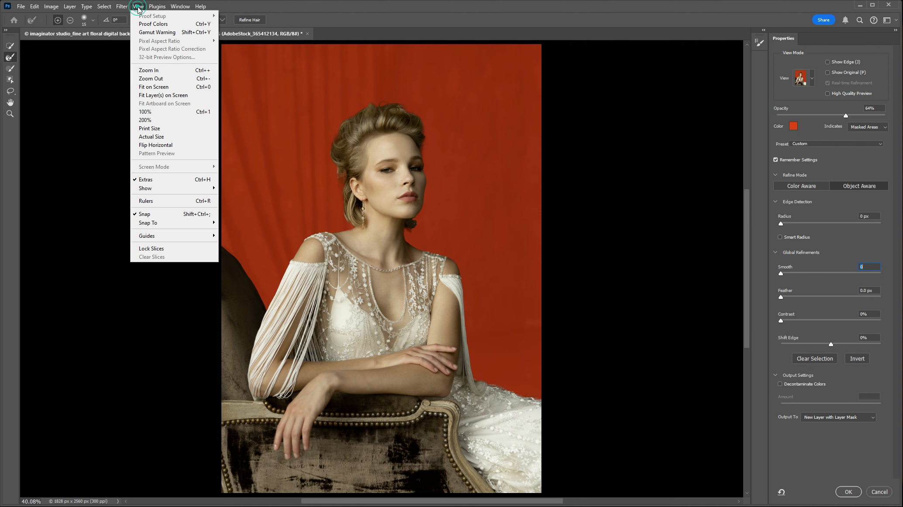
click(162, 111)
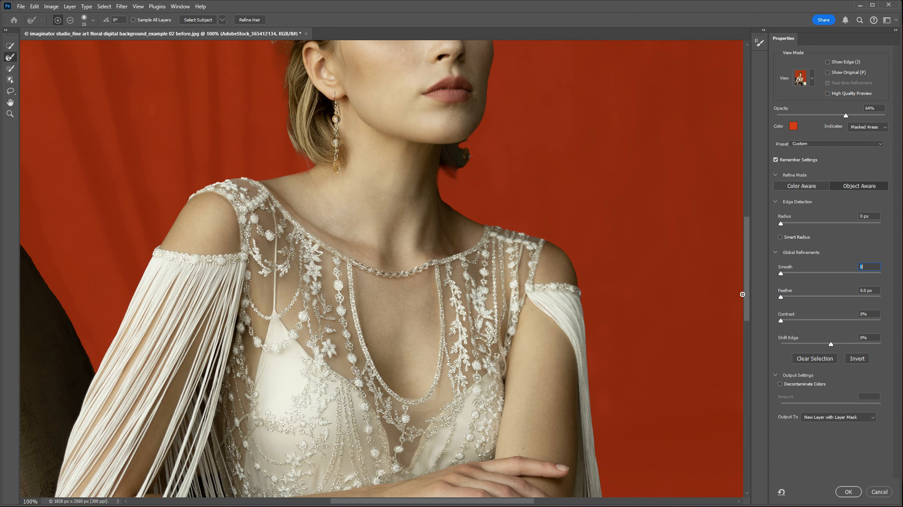
scroll(743, 294, down, 5)
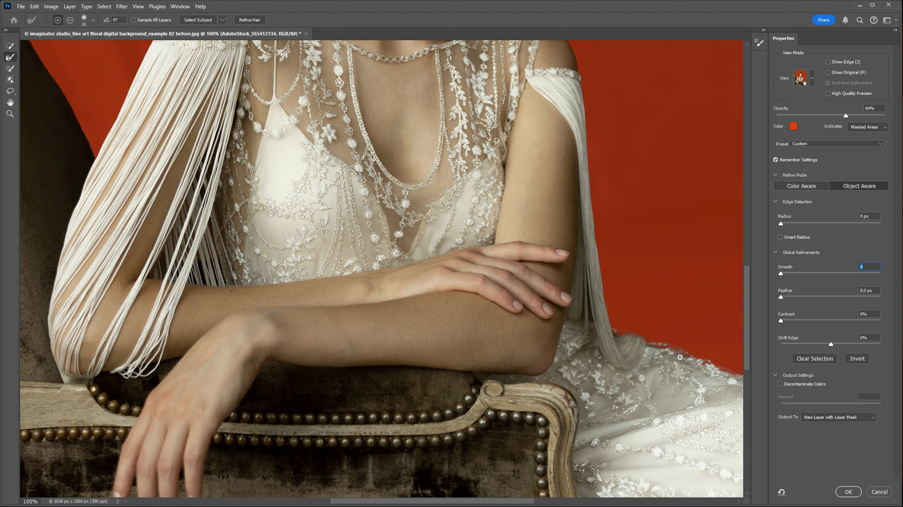
drag(517, 502, 552, 501)
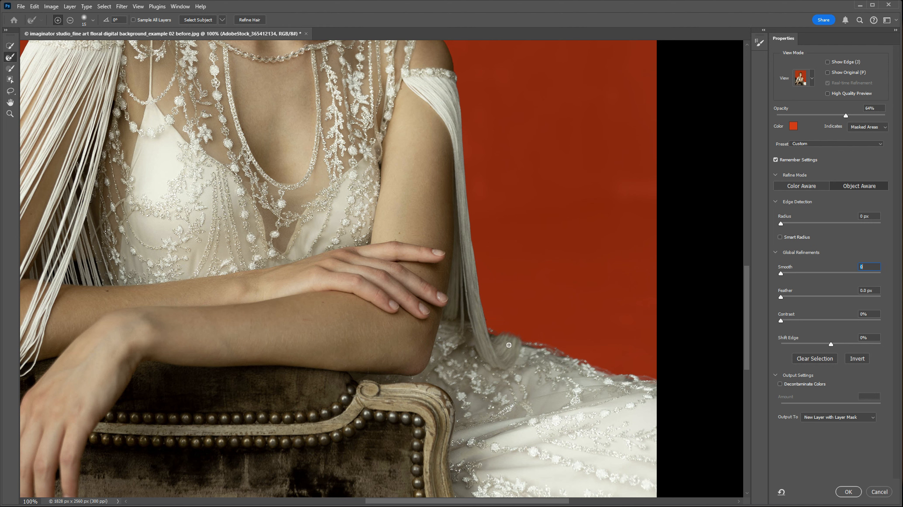
click(11, 69)
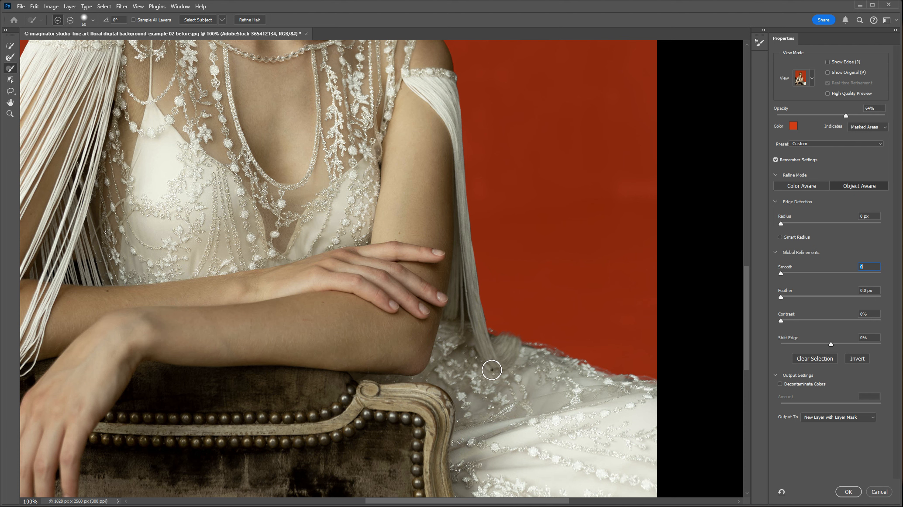
key(bracketleft)
key(bracketleft)
key(bracketleft)
mouse_move(486, 335)
mouse_down()
mouse_move(650, 386)
mouse_move(639, 386)
mouse_up()
Raise the brush hardness and paint along the curved edge of the chair's backrest to clean up the selection
drag(565, 503, 461, 503)
drag(743, 363, 744, 318)
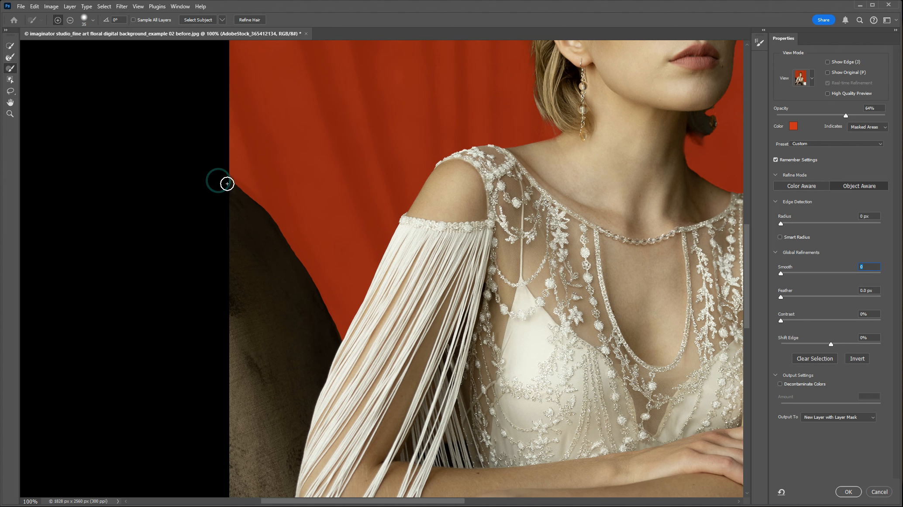
drag(242, 196, 283, 246)
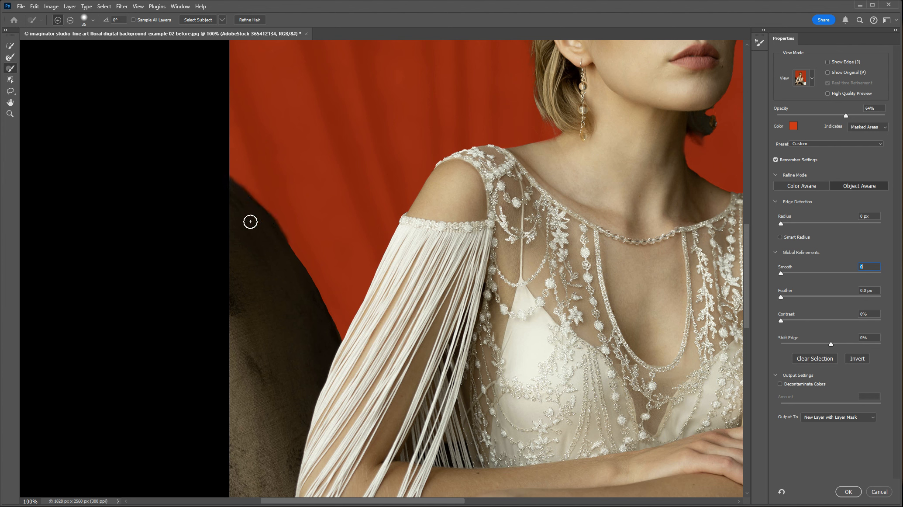
click(93, 21)
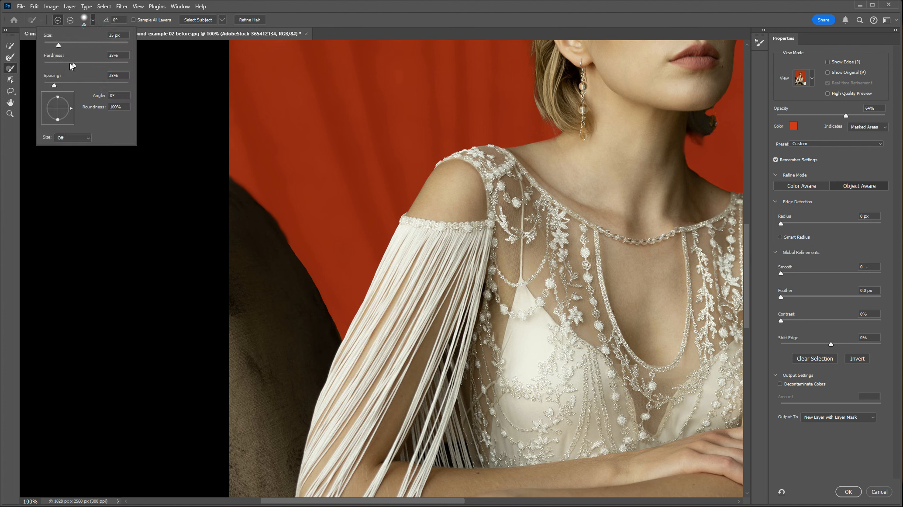
drag(73, 66, 88, 66)
click(222, 232)
mouse_move(222, 179)
mouse_down()
mouse_move(279, 240)
mouse_move(340, 350)
mouse_up()
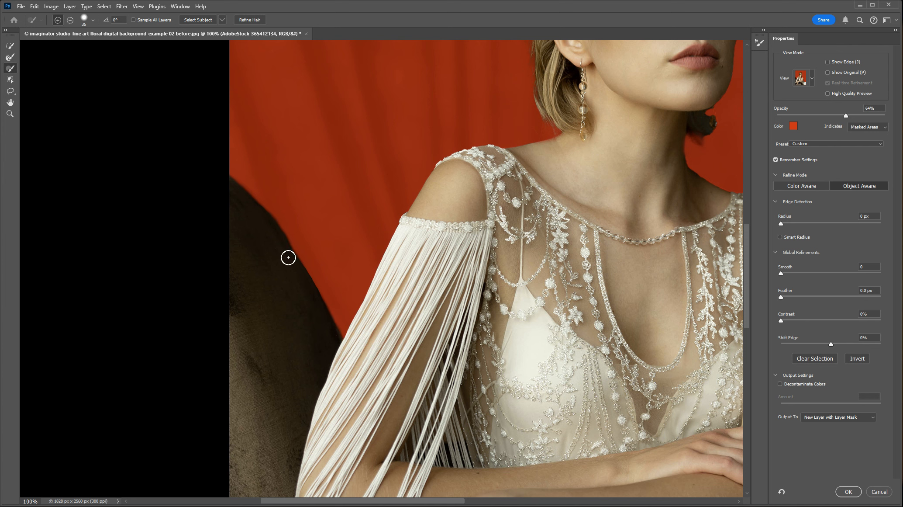
Paint the missing hair behind the woman's ear and at the back of her neck into the selection
drag(597, 201, 273, 400)
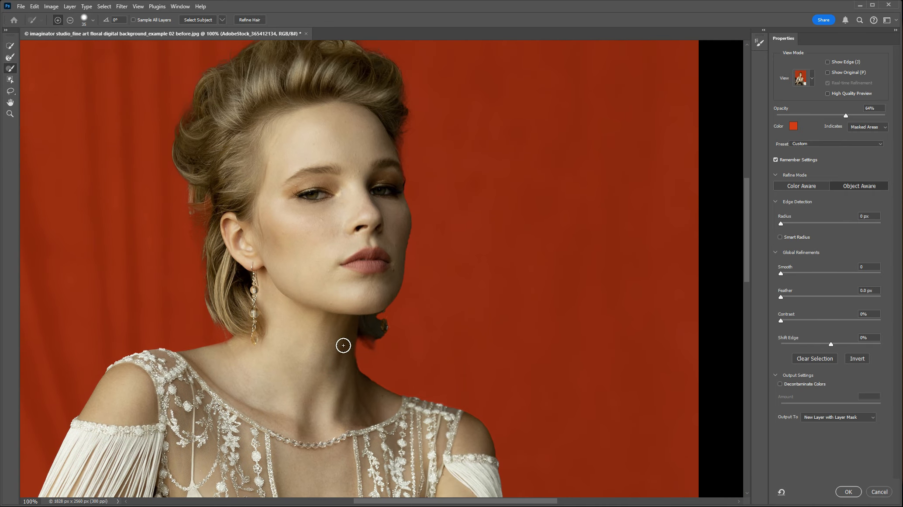
drag(274, 168, 307, 256)
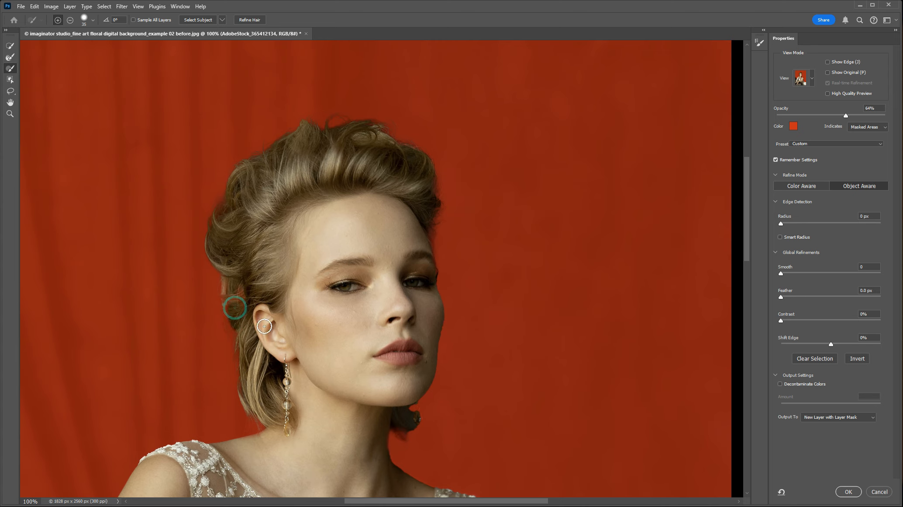
drag(234, 283, 246, 308)
drag(230, 278, 245, 344)
drag(236, 313, 250, 393)
mouse_move(395, 418)
mouse_down()
mouse_move(401, 428)
mouse_move(388, 424)
mouse_up()
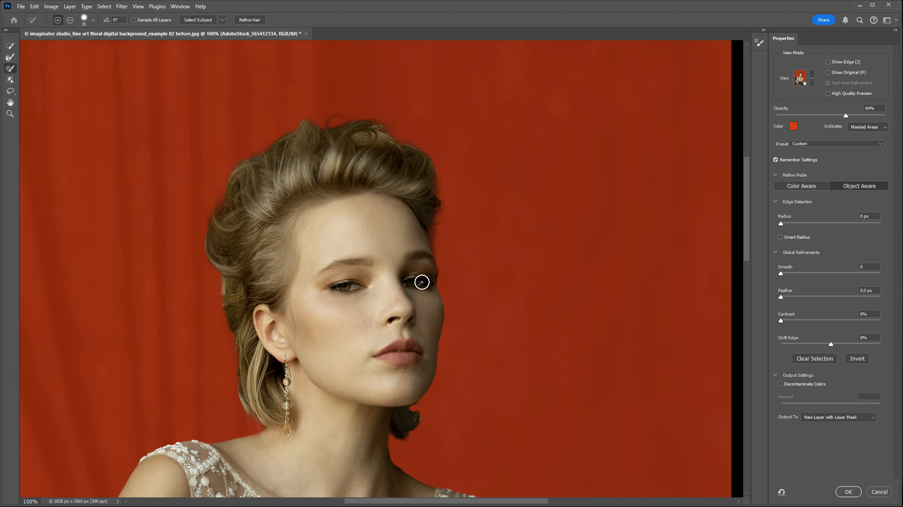
mouse_move(427, 275)
mouse_down()
mouse_move(423, 173)
mouse_move(431, 199)
mouse_move(309, 140)
mouse_move(248, 178)
mouse_move(231, 204)
mouse_move(252, 267)
mouse_move(235, 288)
mouse_move(250, 310)
mouse_up()
click(234, 296)
key(ctrl+0)
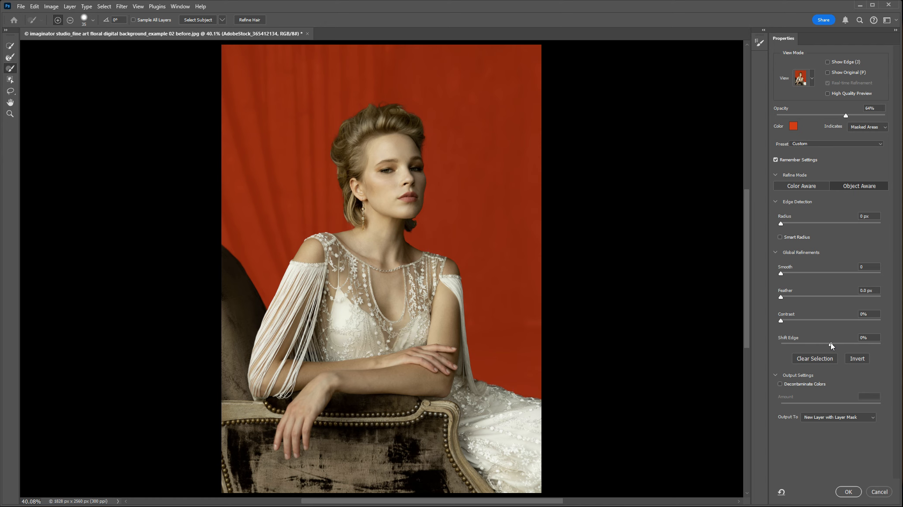
Output the refined selection to a New Layer with Layer Mask and make the original AdobeStock_365412134 layer visible
mouse_move(831, 343)
mouse_down()
mouse_move(816, 345)
mouse_move(831, 344)
mouse_up()
click(874, 417)
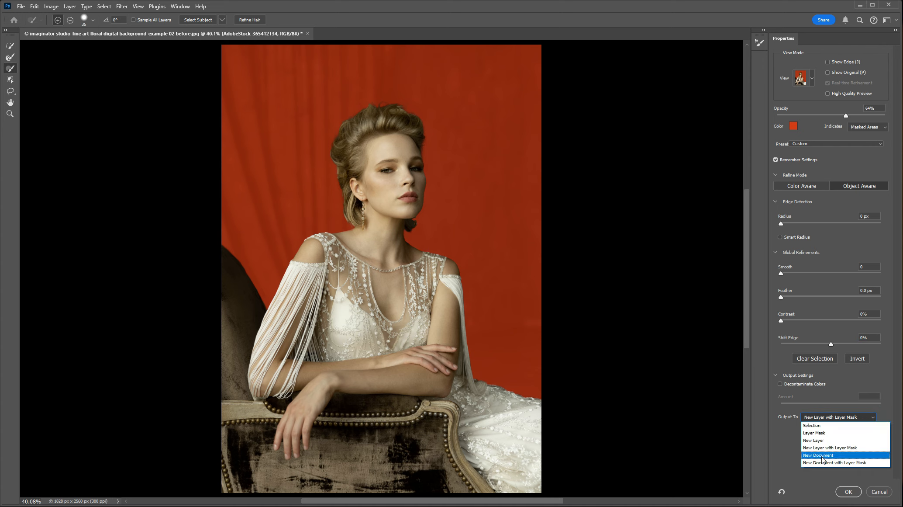
click(817, 448)
click(847, 492)
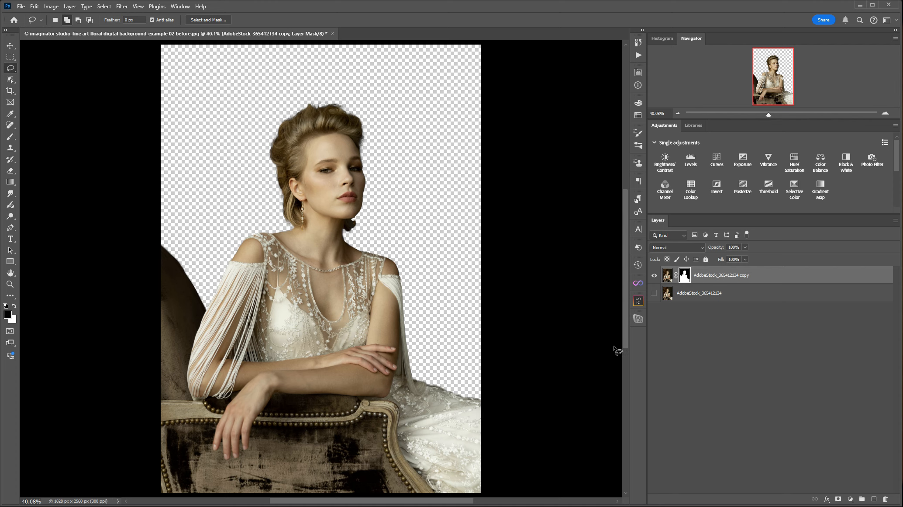
click(655, 293)
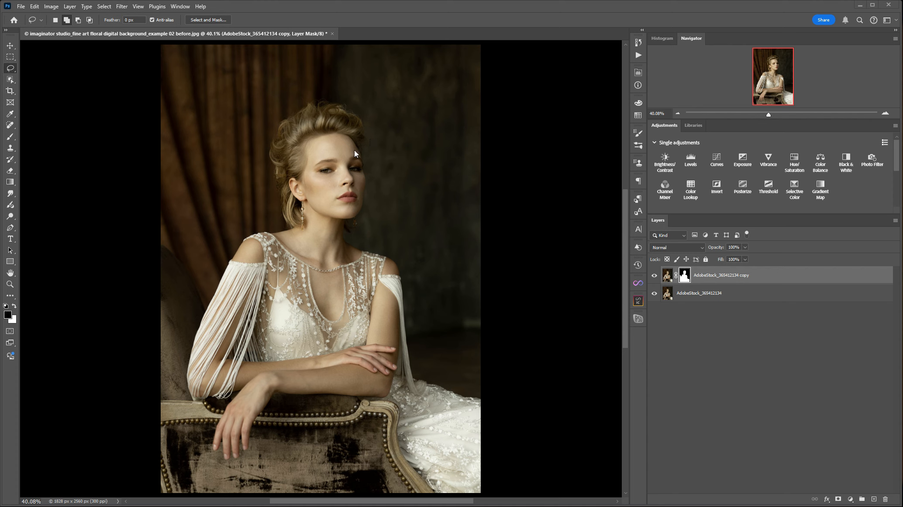
Start placing an embedded image and open the folder The Imaginator Studio_Painterly Inspired Collection
click(21, 7)
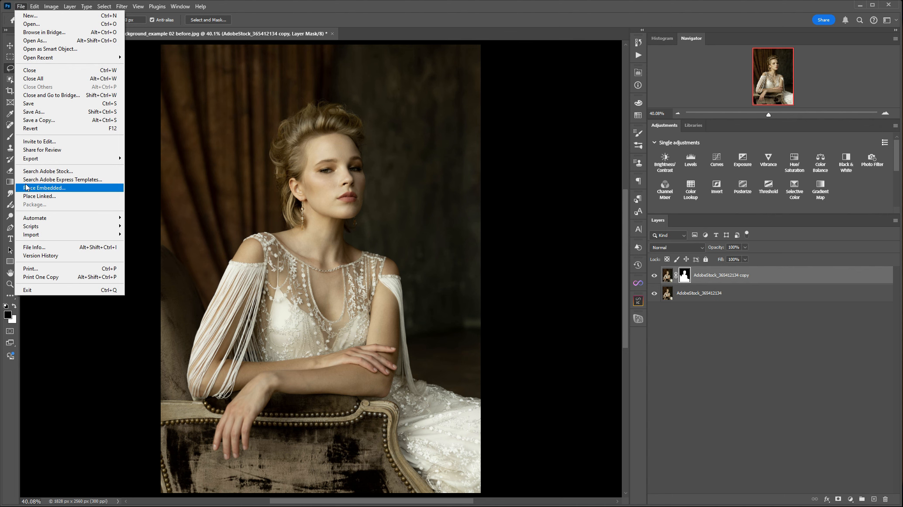
click(51, 191)
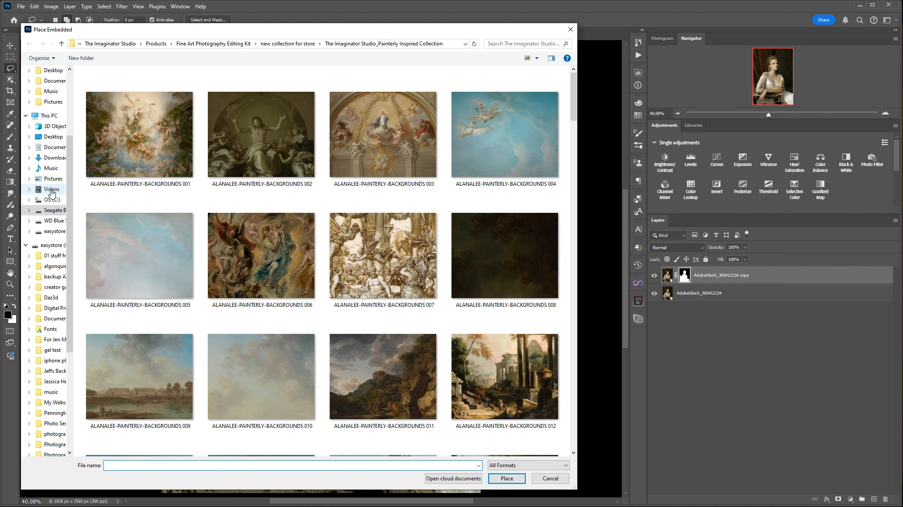
click(62, 45)
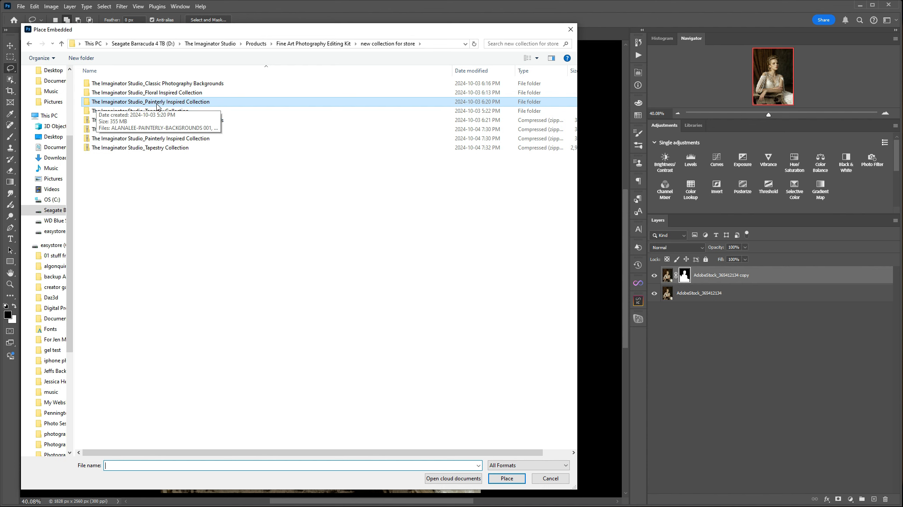
double_click(157, 106)
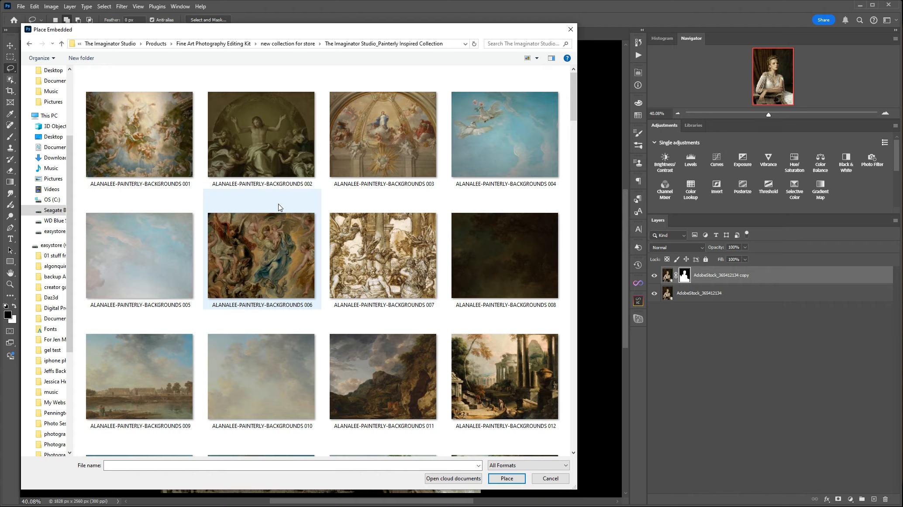
Browse the painterly backgrounds and place ALANALEE-PAINTERLY-BACKGROUNDS 003 in the portrait document
scroll(278, 203, down, 10)
scroll(279, 206, down, 10)
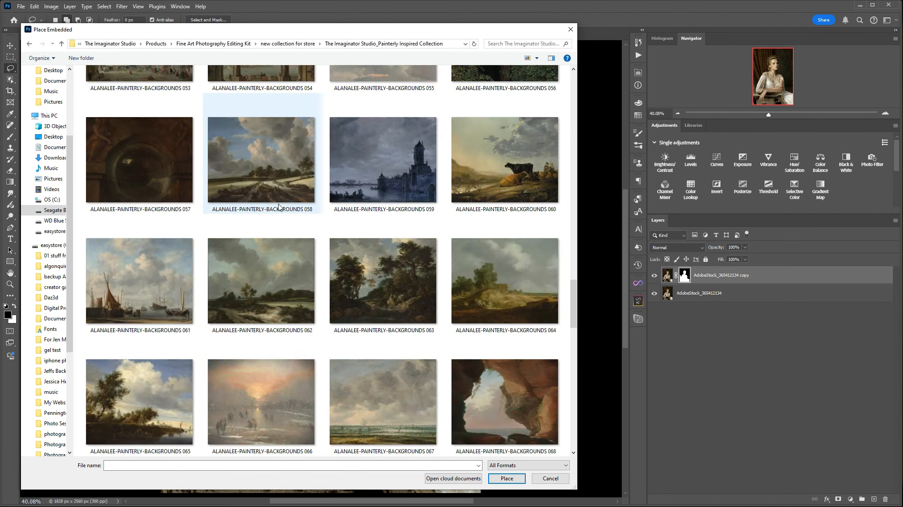
scroll(278, 206, down, 2)
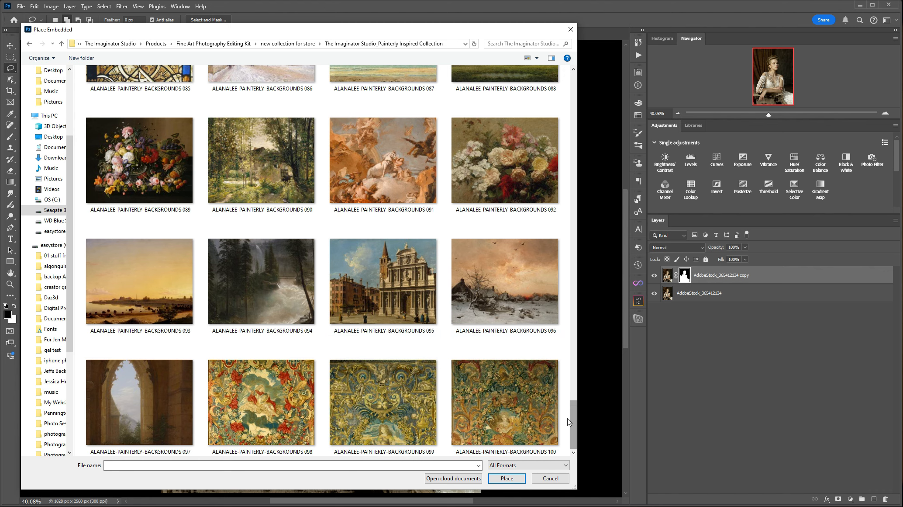
scroll(408, 370, up, 3)
scroll(408, 370, up, 3)
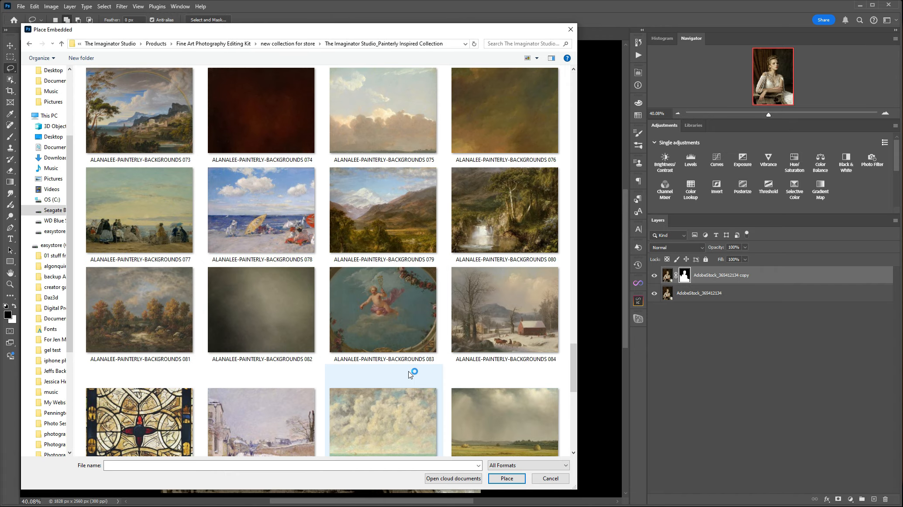
scroll(409, 370, up, 6)
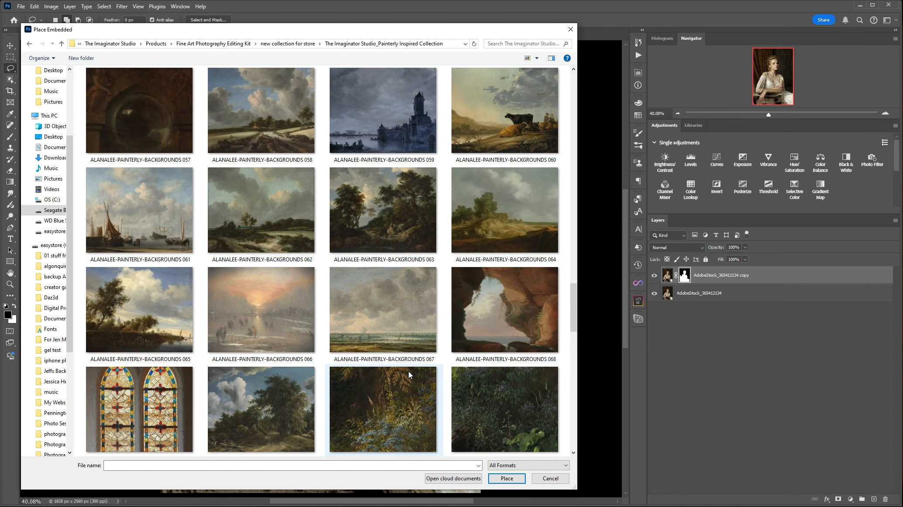
scroll(409, 370, up, 3)
scroll(409, 371, up, 15)
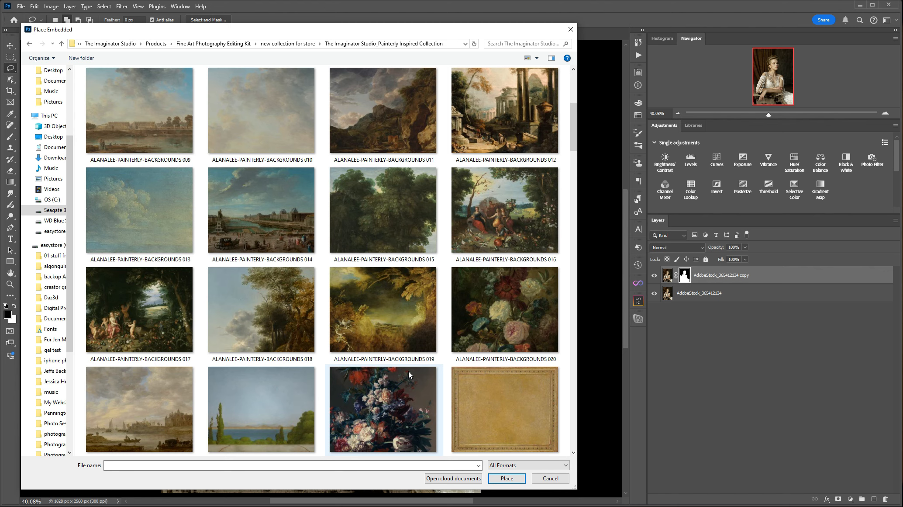
scroll(413, 316, up, 3)
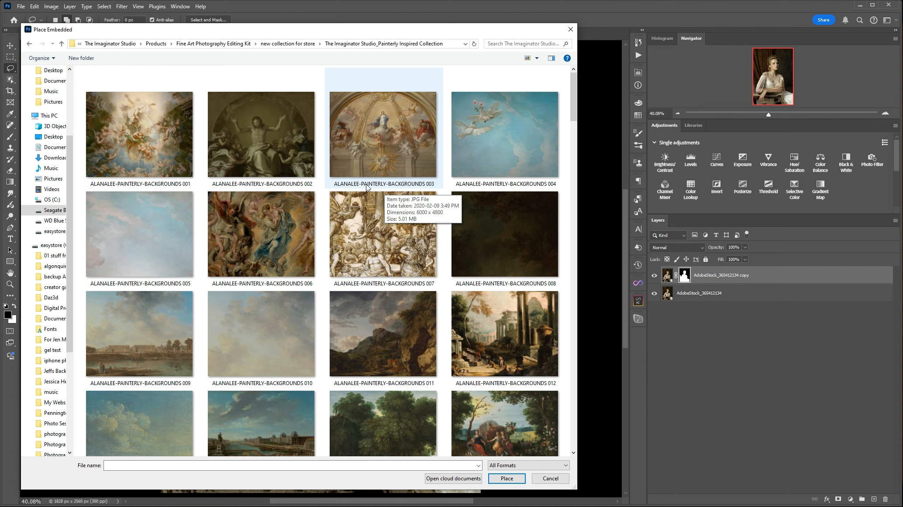
double_click(387, 136)
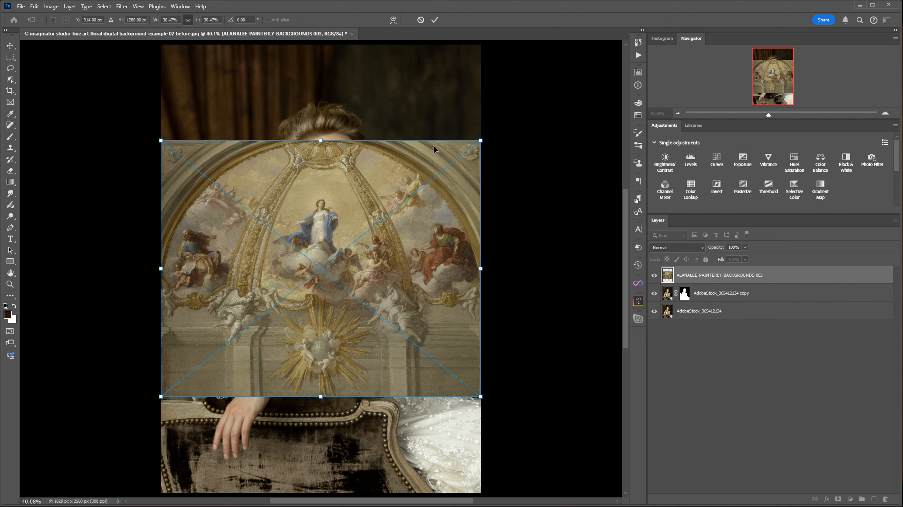
Scale the placed background proportionally to about 54% so it covers the whole canvas, and commit the transform
mouse_move(480, 140)
mouse_down()
mouse_move(573, 58)
mouse_move(606, 45)
mouse_up()
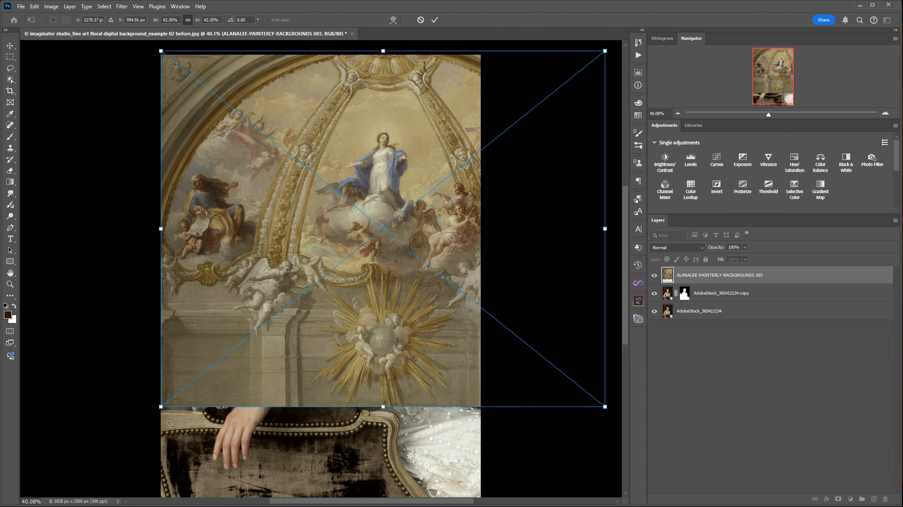
scroll(170, 424, down, 1)
drag(163, 396, 44, 490)
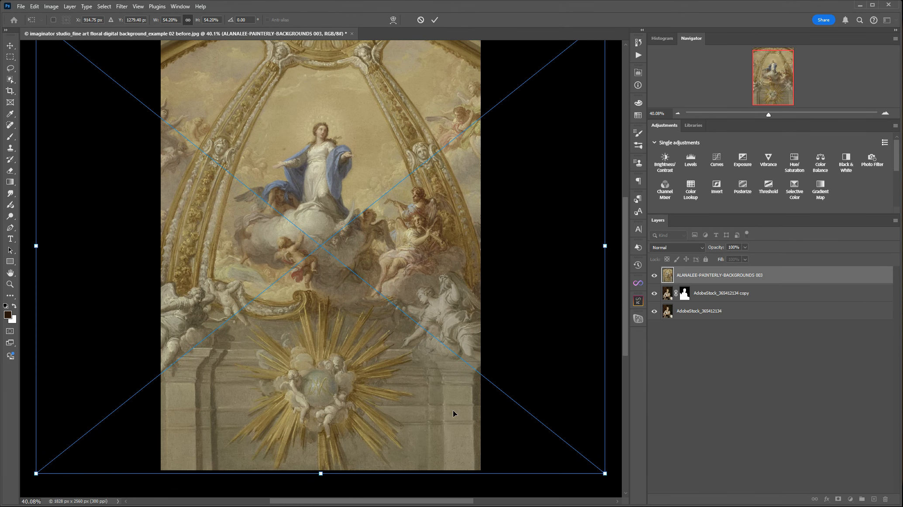
scroll(363, 391, up, 3)
key(Return)
key(l)
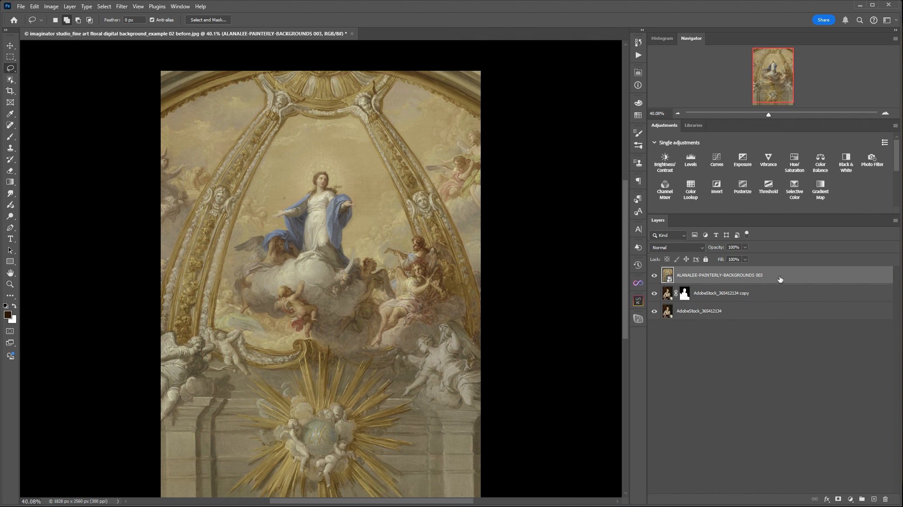
Move the painterly background layer below the masked woman copy and set its blend mode to Soft Light
drag(781, 277, 782, 297)
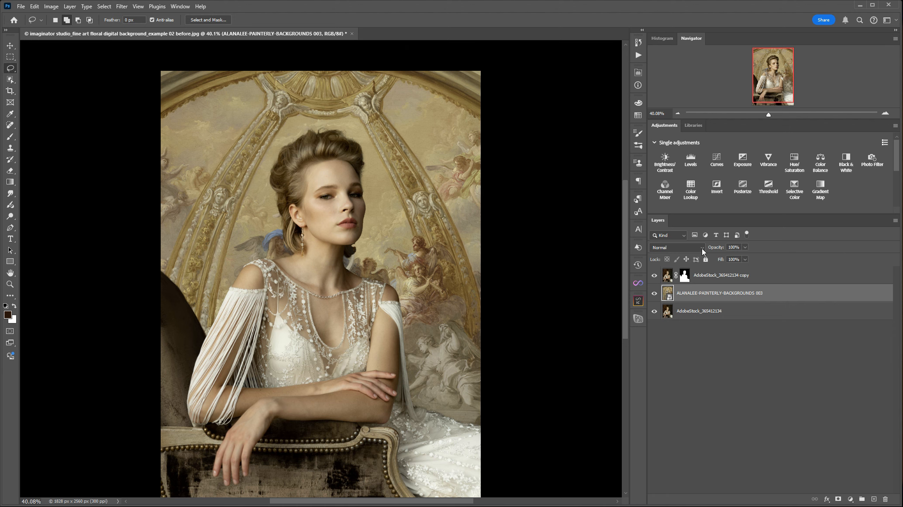
scroll(624, 252, down, 2)
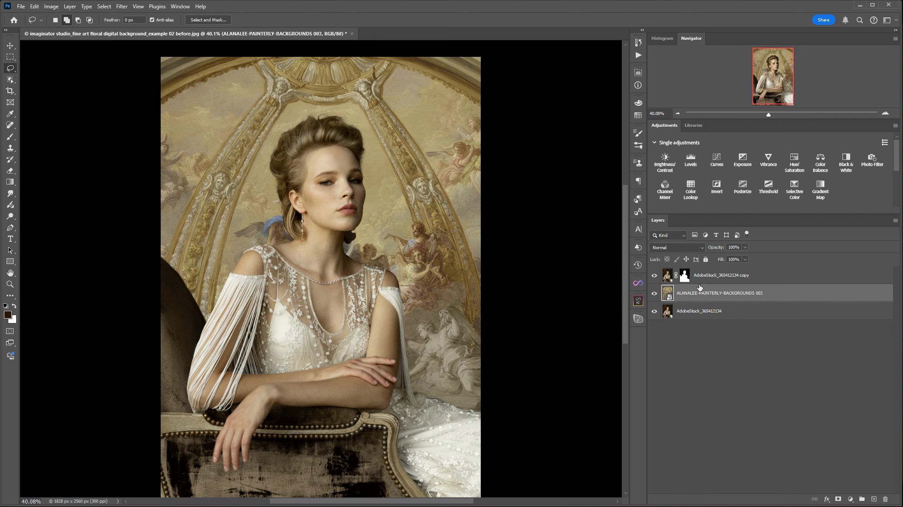
click(702, 248)
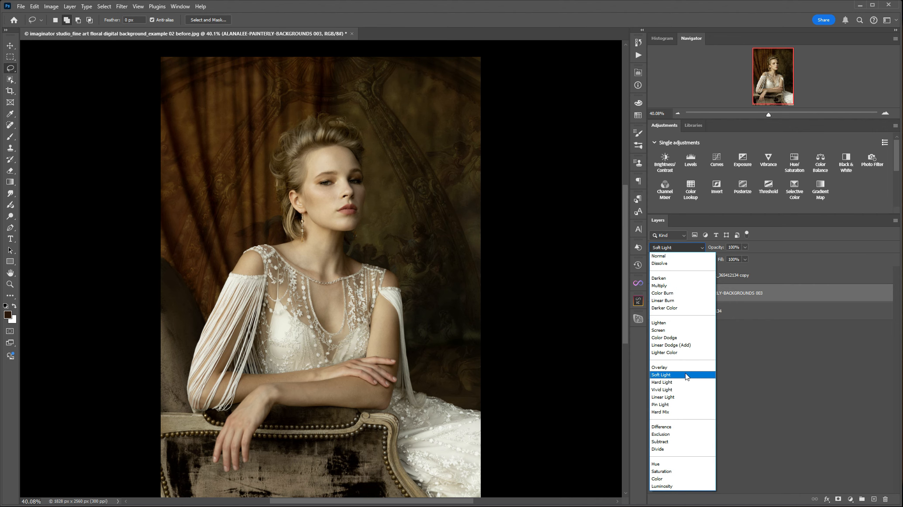
click(685, 373)
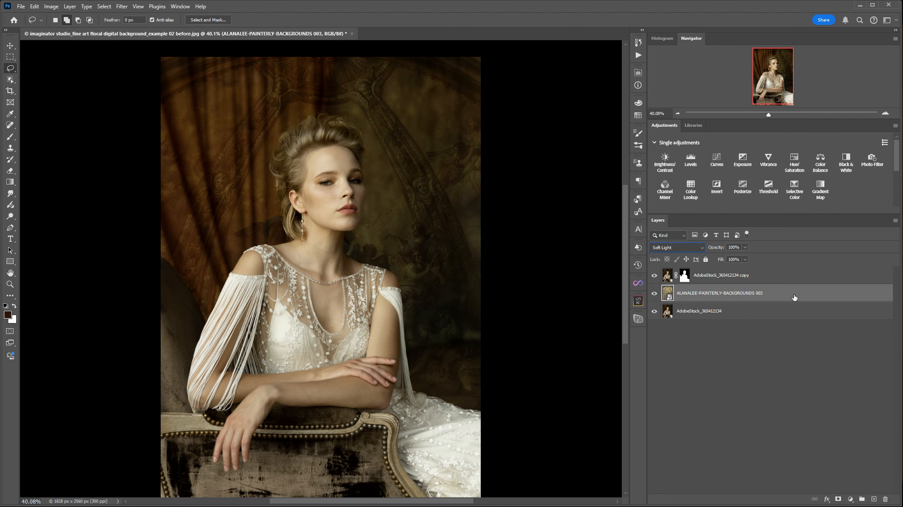
Add a layer mask to the painterly background layer and ready a black brush at 100% flow for it
click(838, 499)
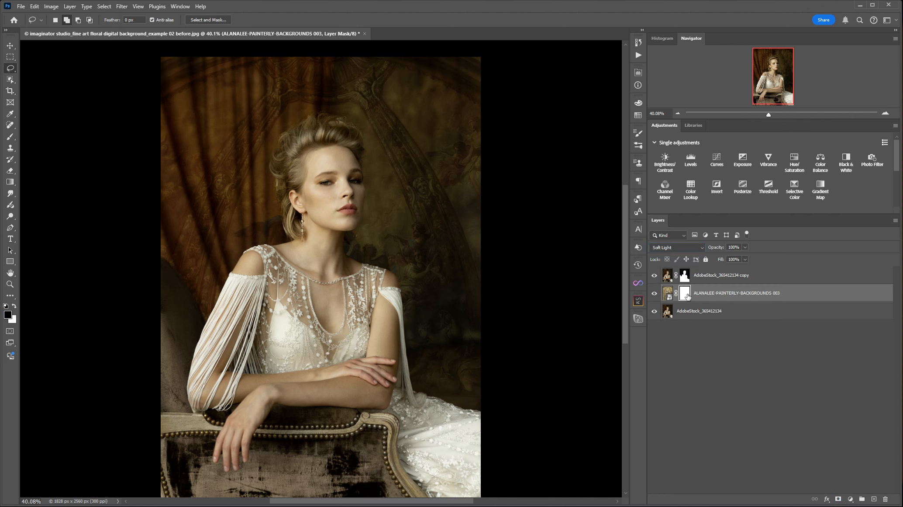
click(10, 137)
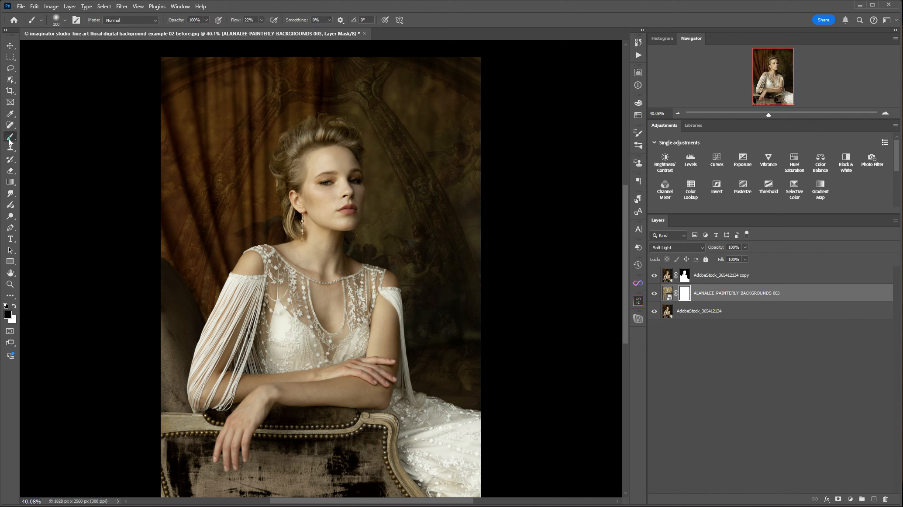
click(15, 307)
click(14, 305)
click(262, 20)
drag(261, 30, 302, 32)
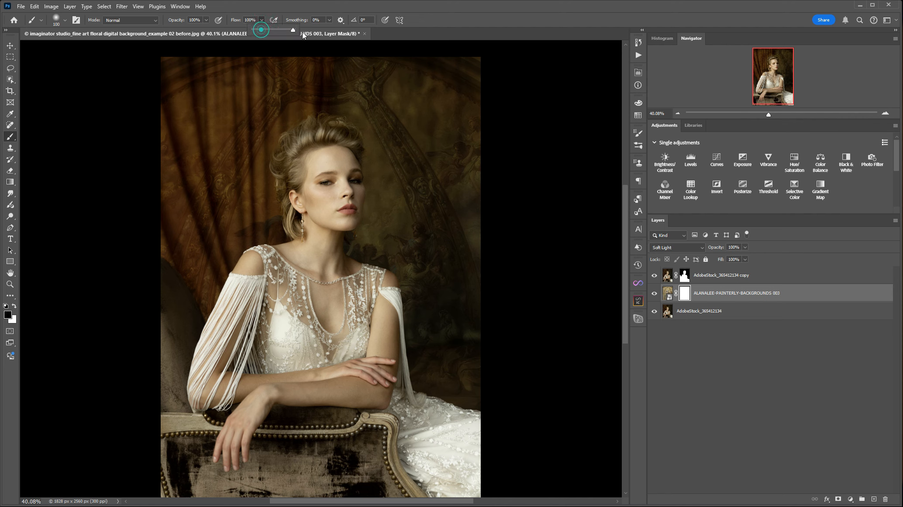
click(762, 386)
click(686, 295)
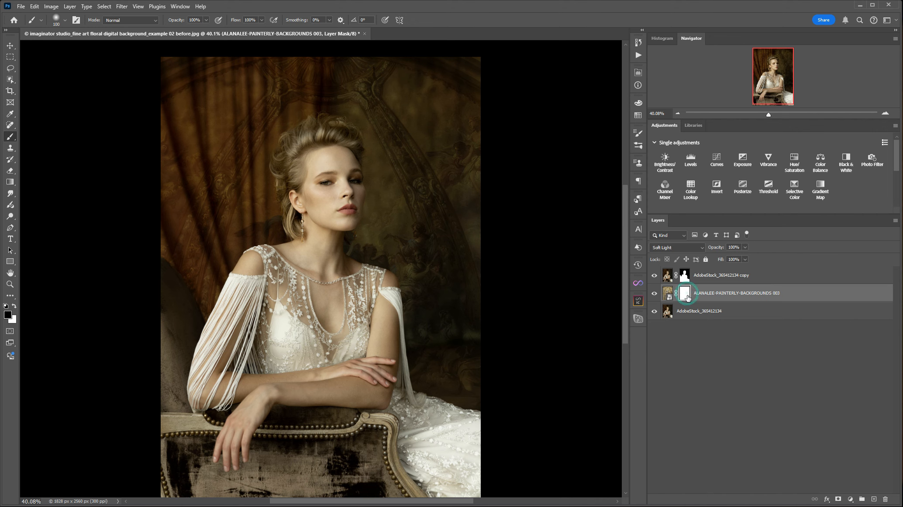
Paint the background's mask black over the curtain with a 400 px brush, and compare the image with that layer hidden and shown
key(bracketright)
key(bracketright)
key(bracketright)
key(bracketright)
key(bracketright)
key(bracketright)
key(bracketright)
click(298, 52)
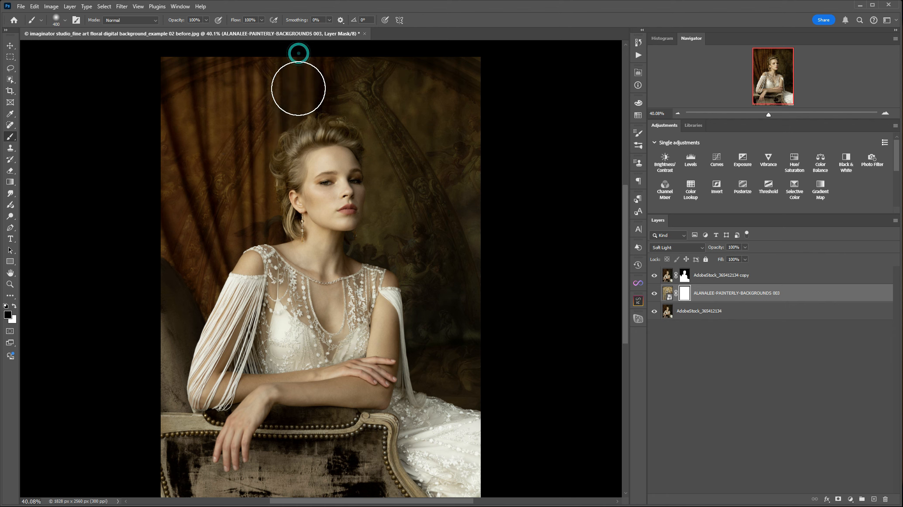
click(299, 53)
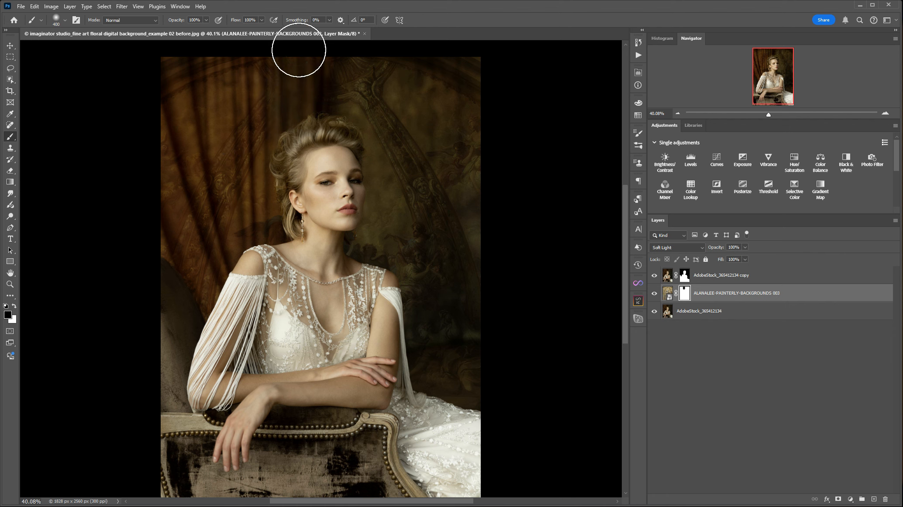
mouse_move(271, 26)
mouse_down()
mouse_move(254, 227)
mouse_move(253, 102)
mouse_move(231, 128)
mouse_move(221, 239)
mouse_move(242, 74)
mouse_move(221, 186)
mouse_move(203, 198)
mouse_move(168, 82)
mouse_move(178, 194)
mouse_move(266, 241)
mouse_up()
mouse_move(278, 197)
mouse_down()
mouse_move(294, 105)
mouse_move(205, 167)
mouse_up()
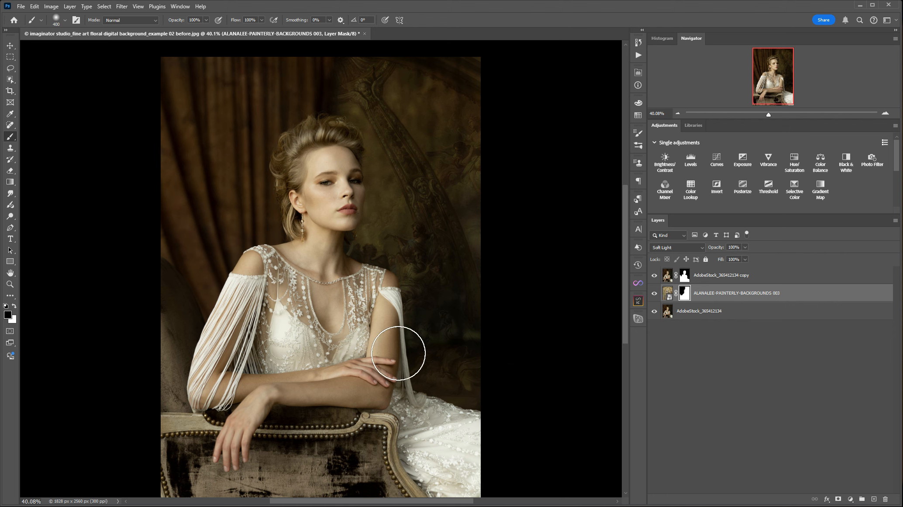
click(655, 293)
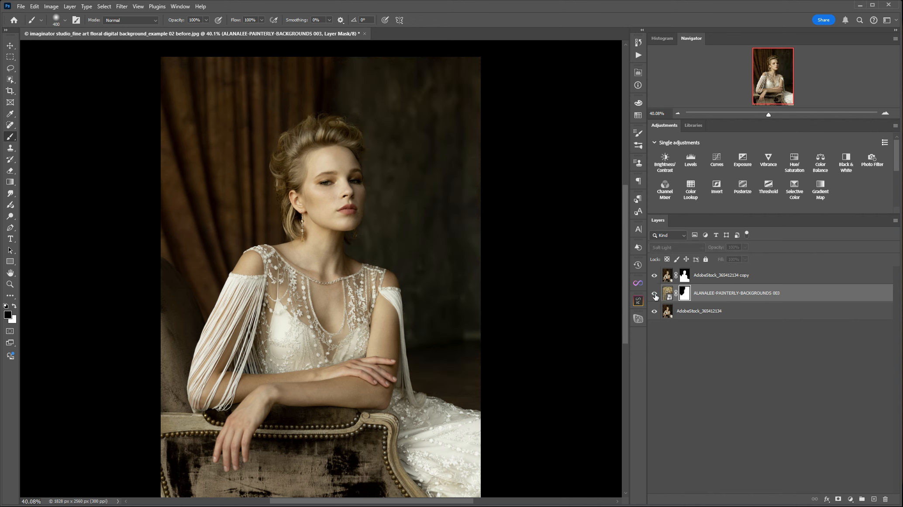
click(654, 294)
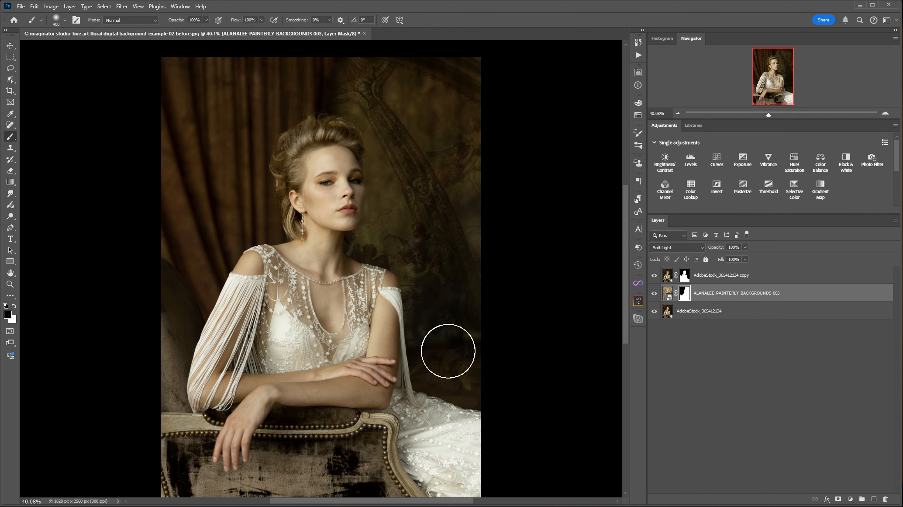
Add a new empty layer above the painterly background and set its blend mode to Multiply
click(874, 499)
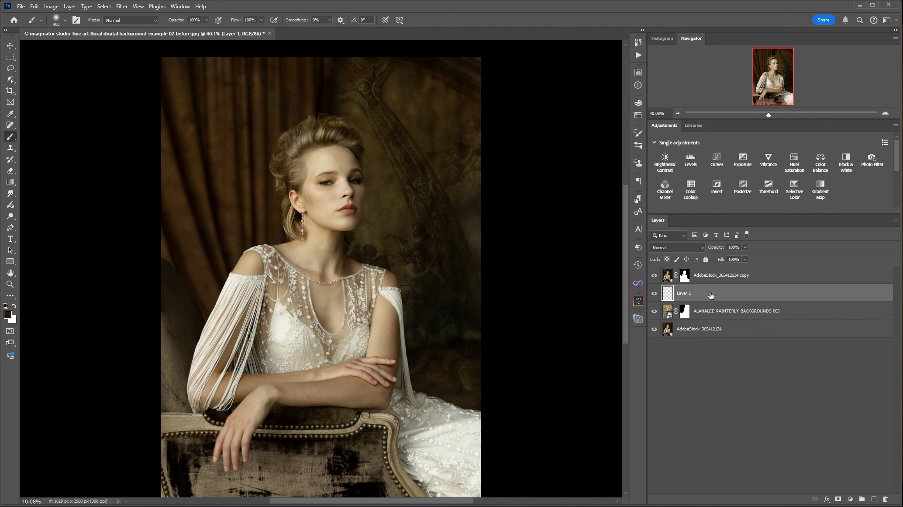
click(667, 247)
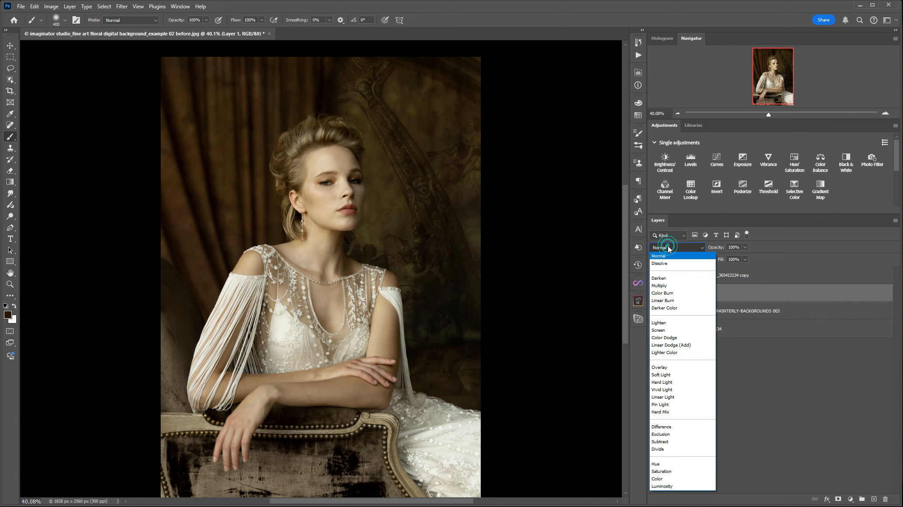
click(671, 286)
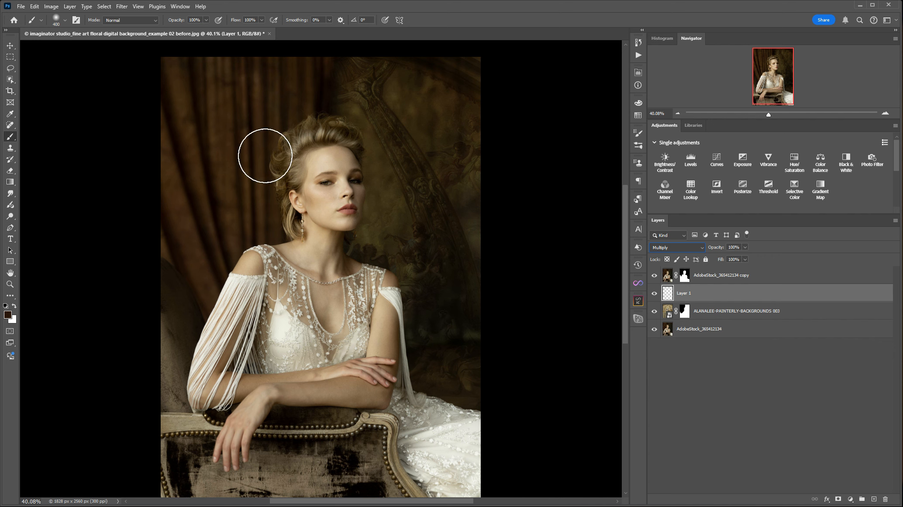
Sample the dark brown of the curtain beside the woman's shoulder and set the brush flow to 22%
click(10, 114)
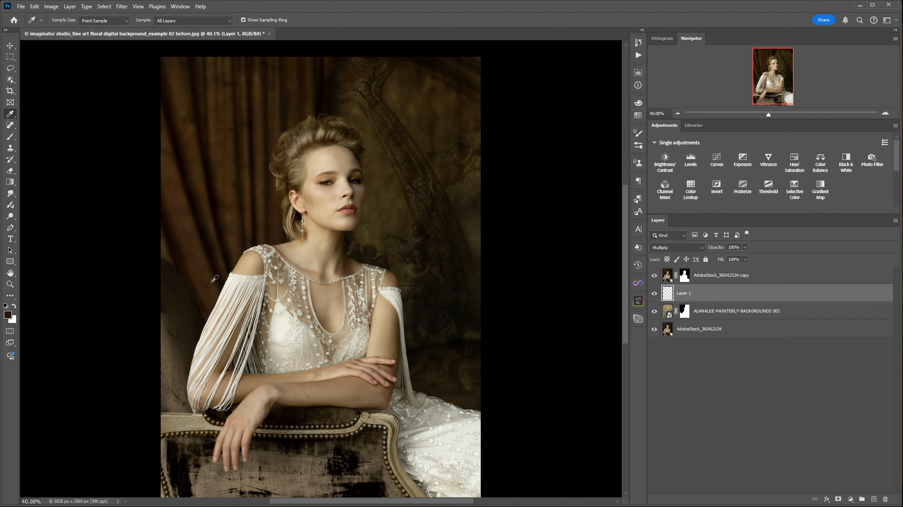
click(228, 239)
click(227, 243)
click(9, 138)
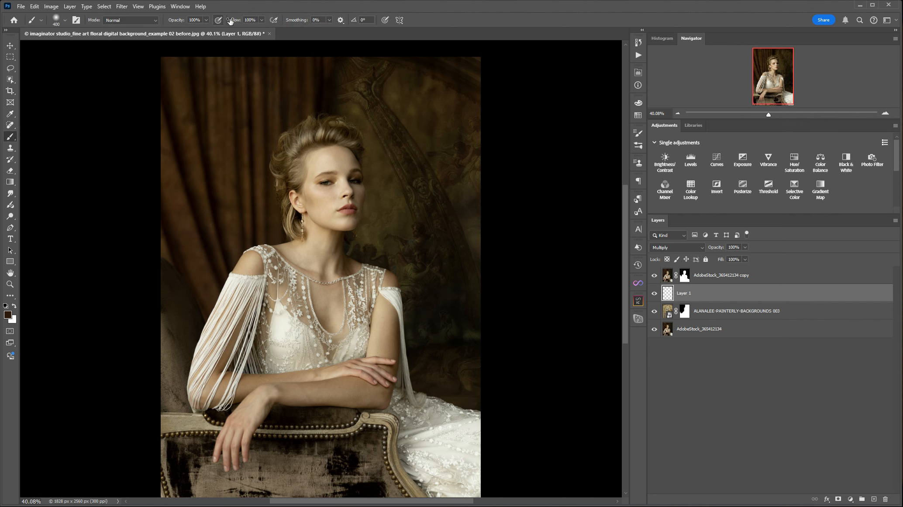
drag(263, 19, 230, 29)
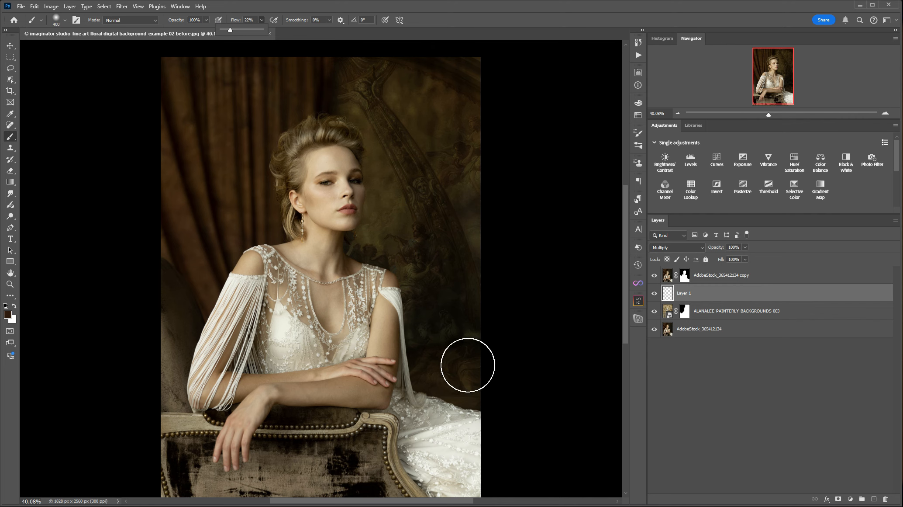
Paint soft shadow on Layer 1 with an 800 px brush over the lower backdrop between the woman's arm and the image edge
key(bracketright)
key(bracketright)
key(bracketright)
key(bracketright)
mouse_move(492, 406)
mouse_down()
mouse_move(481, 391)
mouse_move(501, 405)
mouse_up()
drag(460, 340, 430, 335)
drag(420, 331, 417, 329)
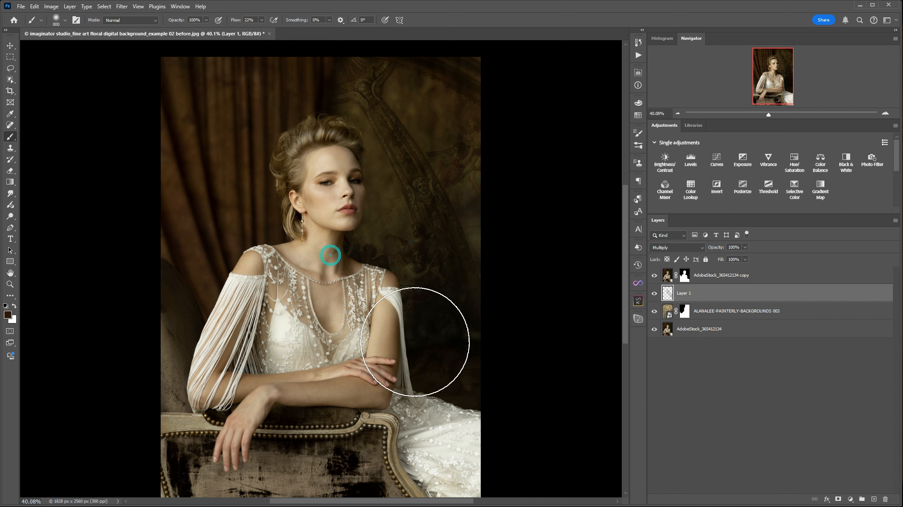
click(498, 367)
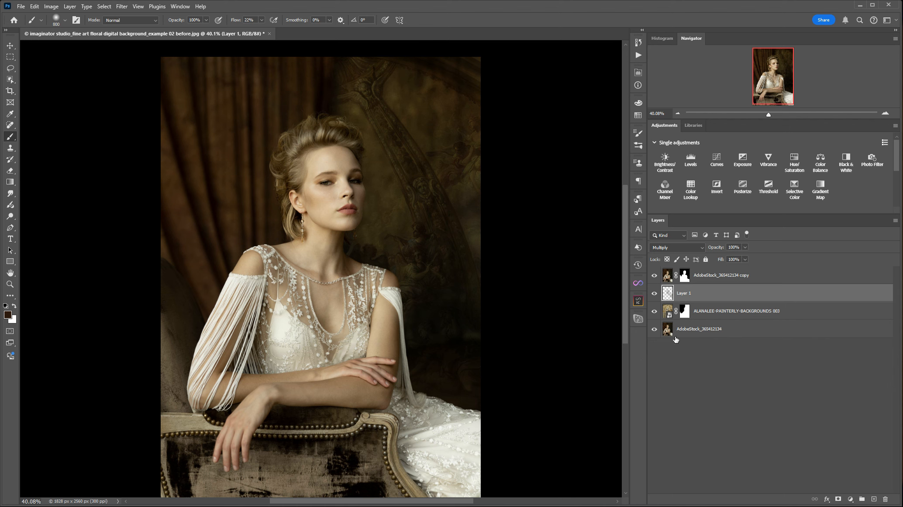
click(667, 310)
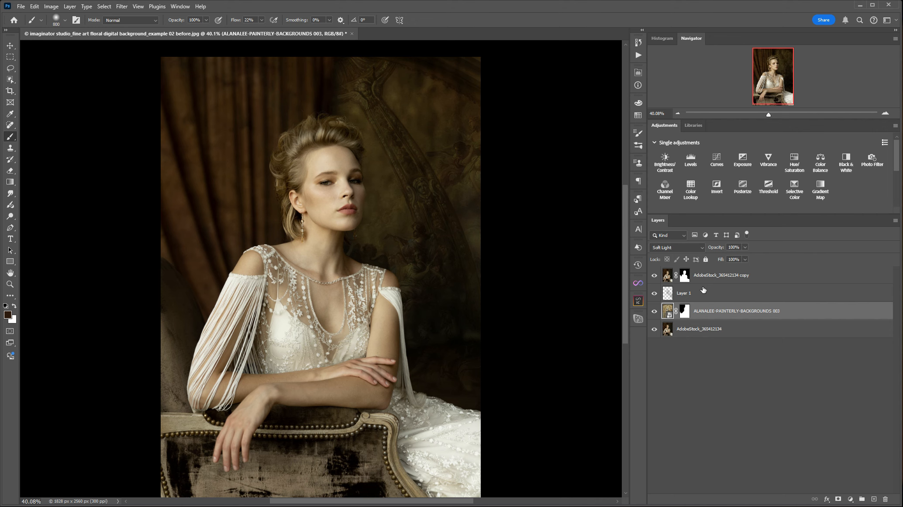
key(F2)
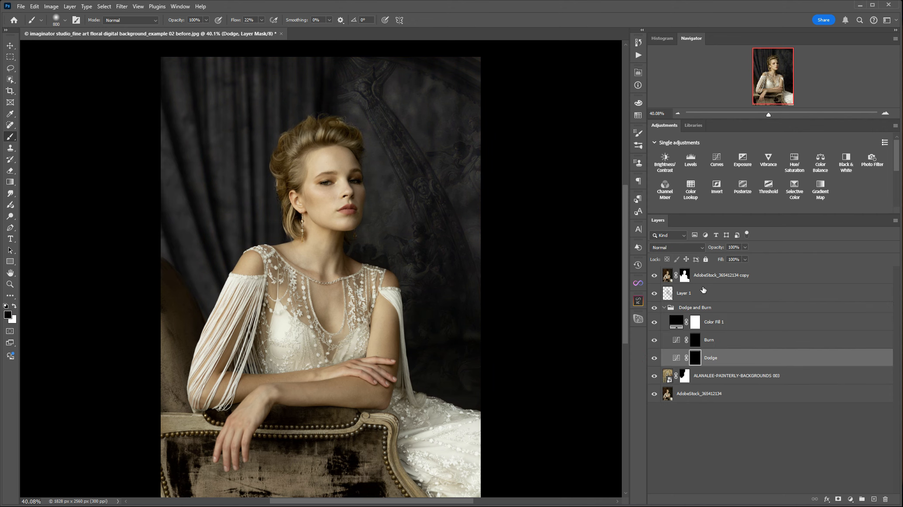
key(ctrl+z)
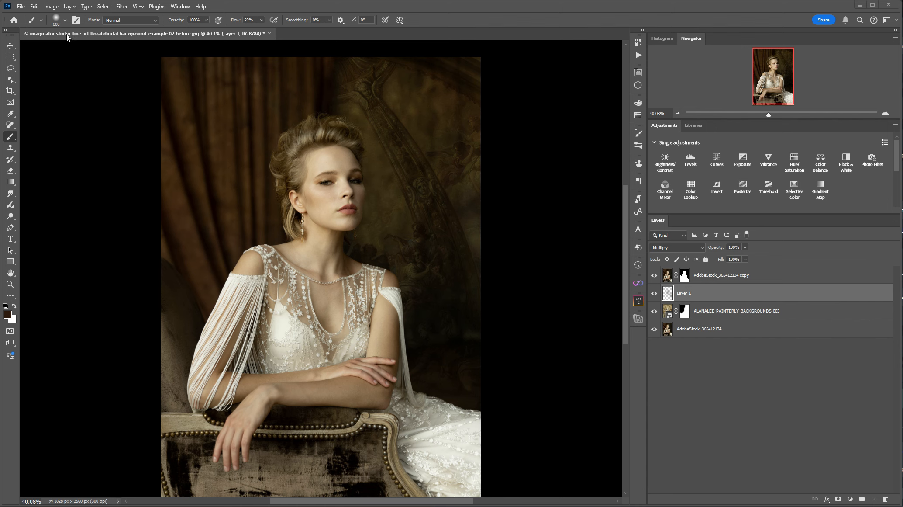
Place the embedded image ALANALEE-FLORAL (29) from The Imaginator Studio_Floral Inspired Collection folder above Layer 1
click(20, 7)
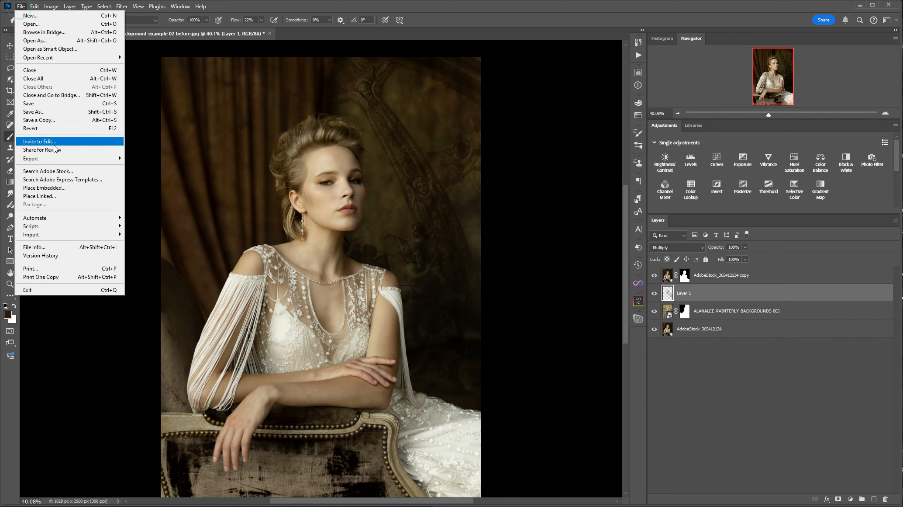
click(50, 188)
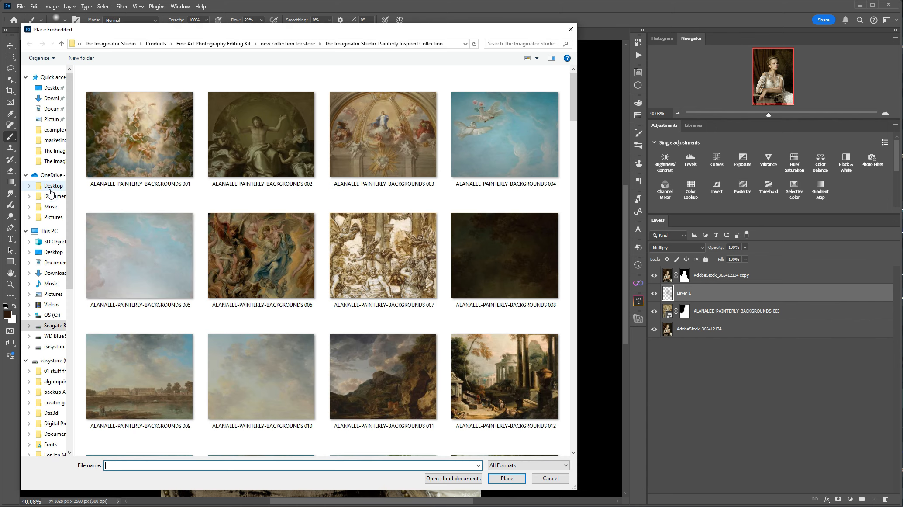
click(61, 44)
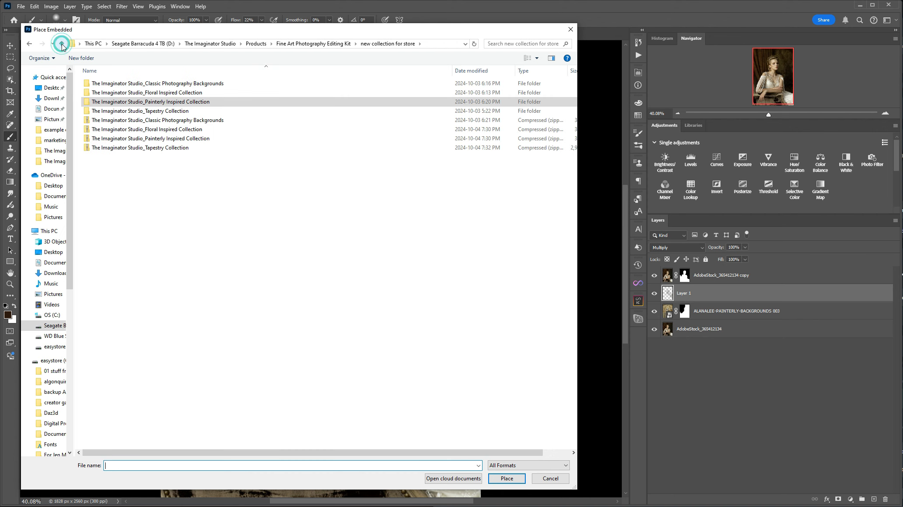
double_click(129, 93)
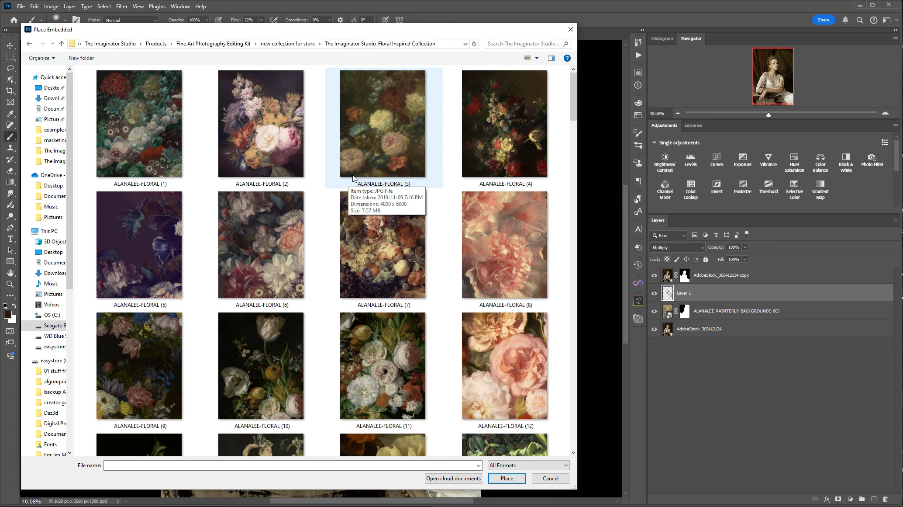
scroll(353, 174, down, 3)
drag(574, 135, 560, 199)
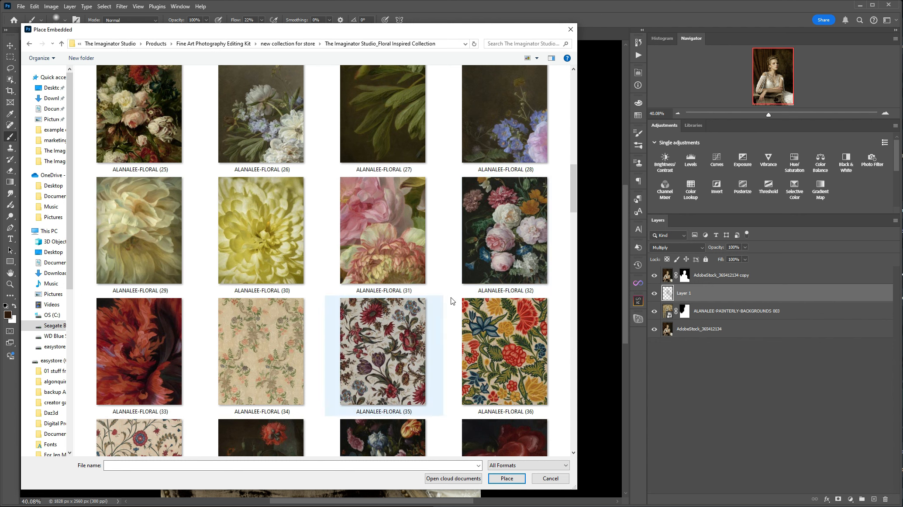
mouse_move(574, 201)
mouse_down()
mouse_move(571, 354)
mouse_move(566, 196)
mouse_up()
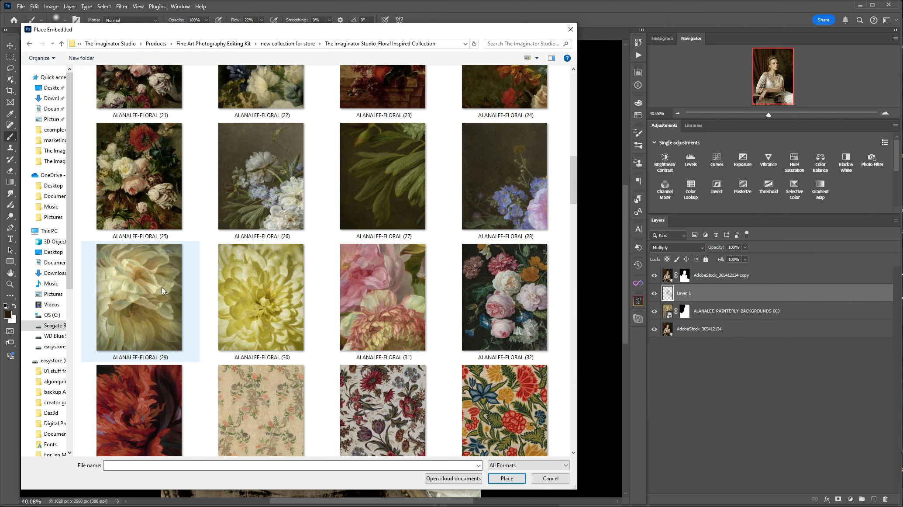
double_click(138, 297)
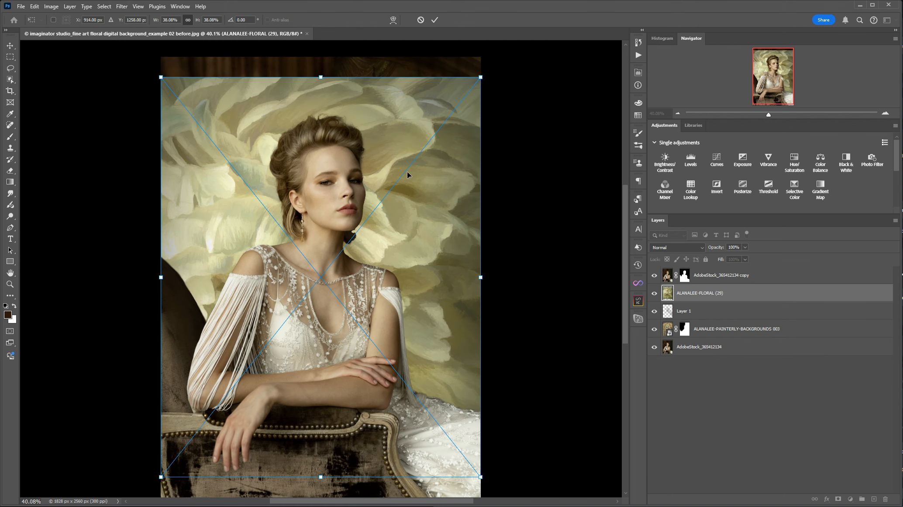
Scale the placed flower image to about 28.4% and position it over the curtain behind the woman's head and shoulder
drag(424, 273, 383, 232)
drag(120, 439, 201, 337)
drag(395, 132, 287, 136)
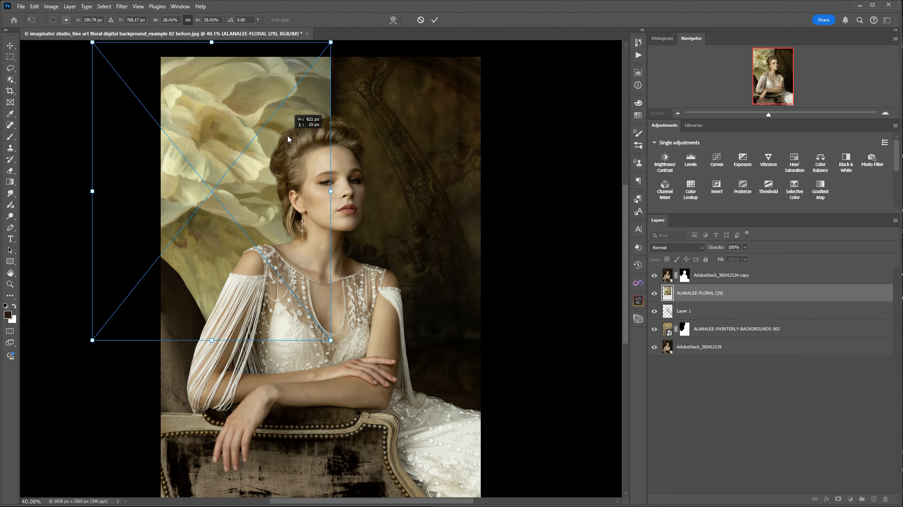
mouse_move(216, 139)
mouse_down()
mouse_move(232, 144)
mouse_move(196, 147)
mouse_move(227, 147)
mouse_up()
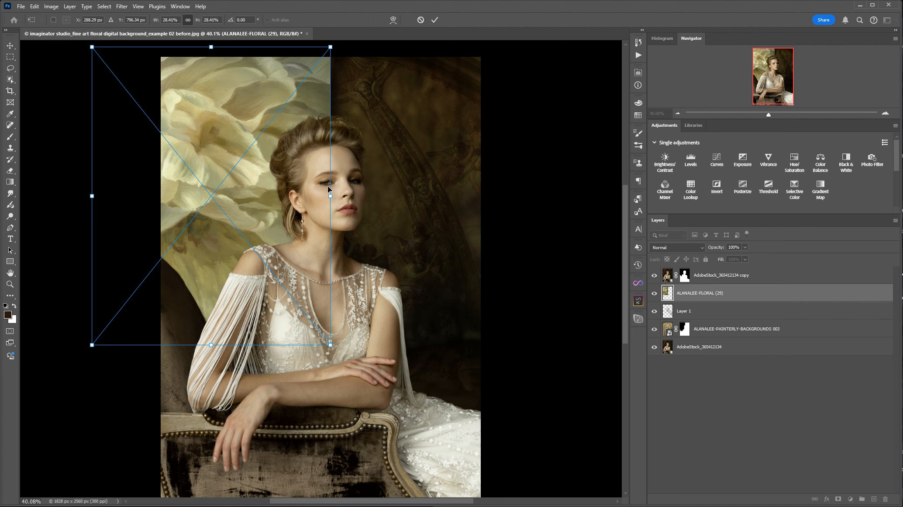
drag(249, 195, 248, 193)
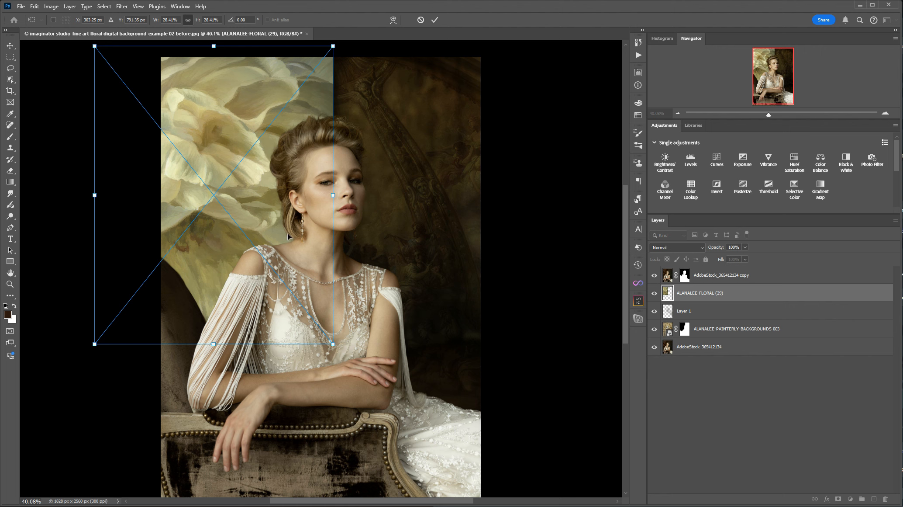
key(Return)
key(b)
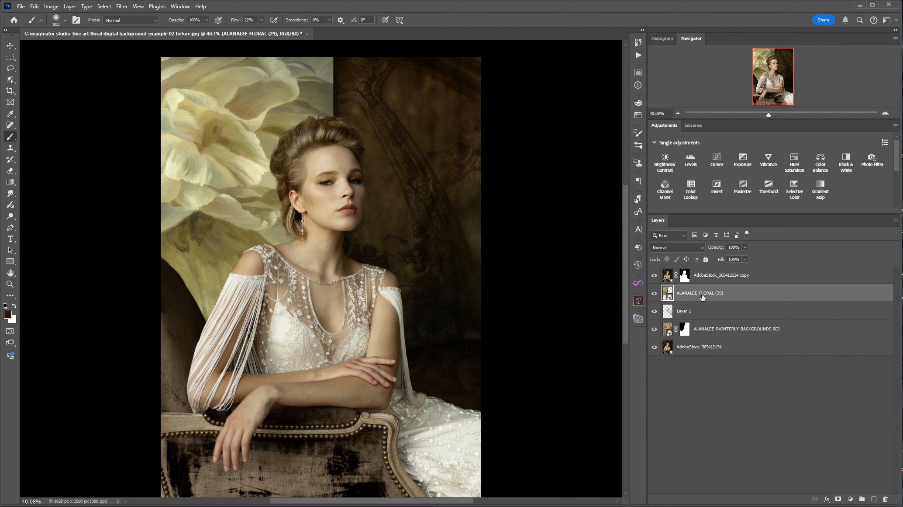
Set the flower layer to Soft Light at 43% opacity, and compare the image with that layer hidden and shown
click(686, 246)
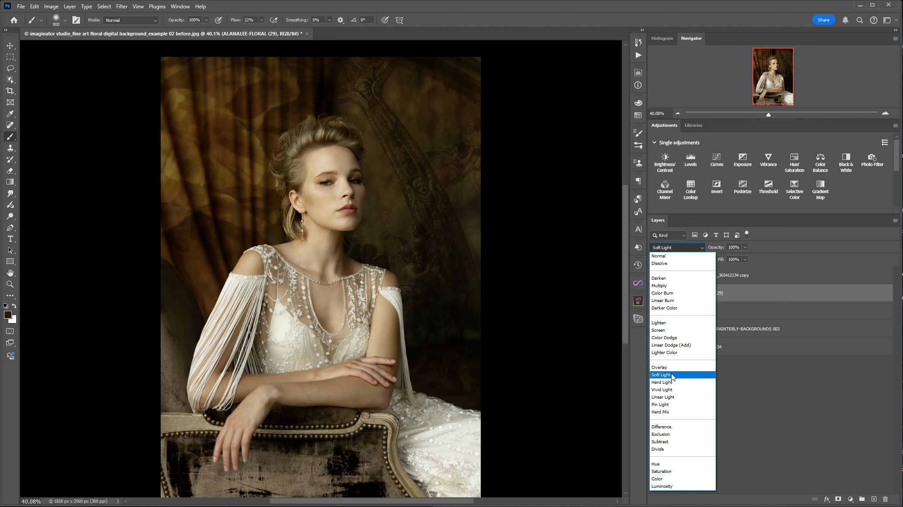
click(672, 374)
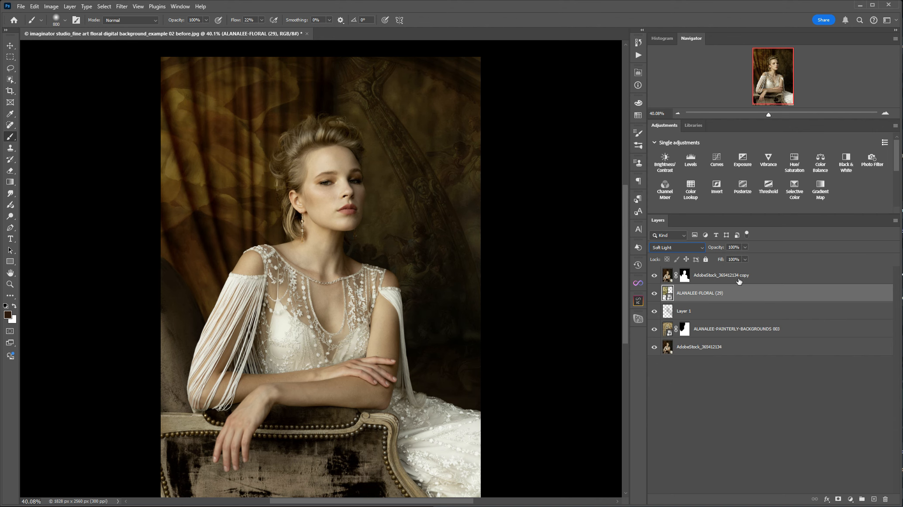
click(745, 247)
drag(745, 258, 733, 259)
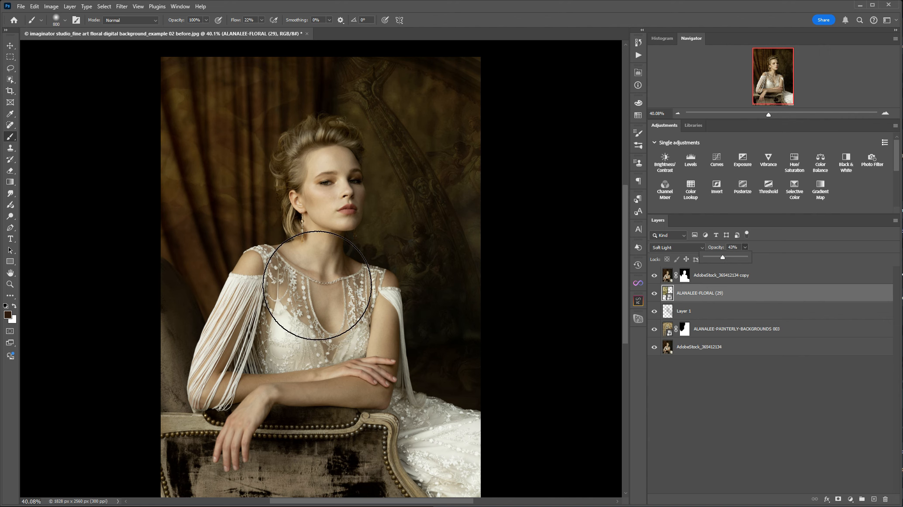
click(786, 293)
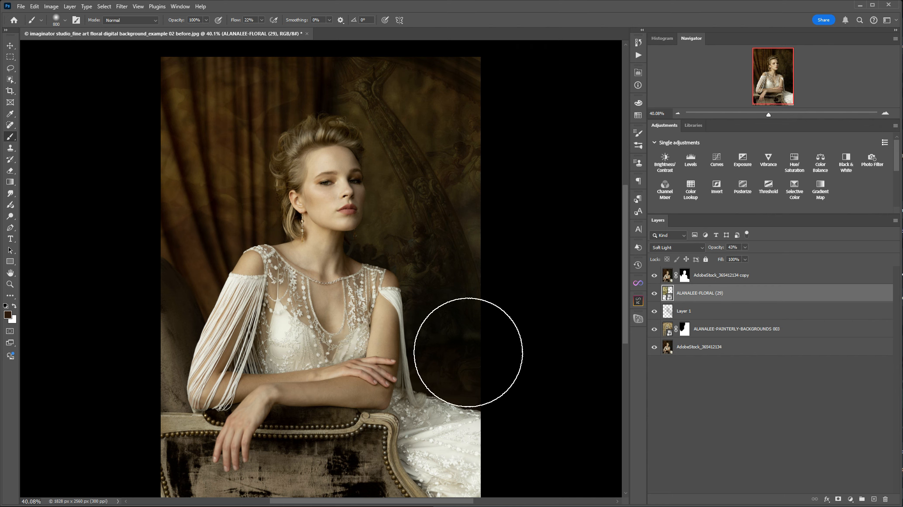
click(656, 296)
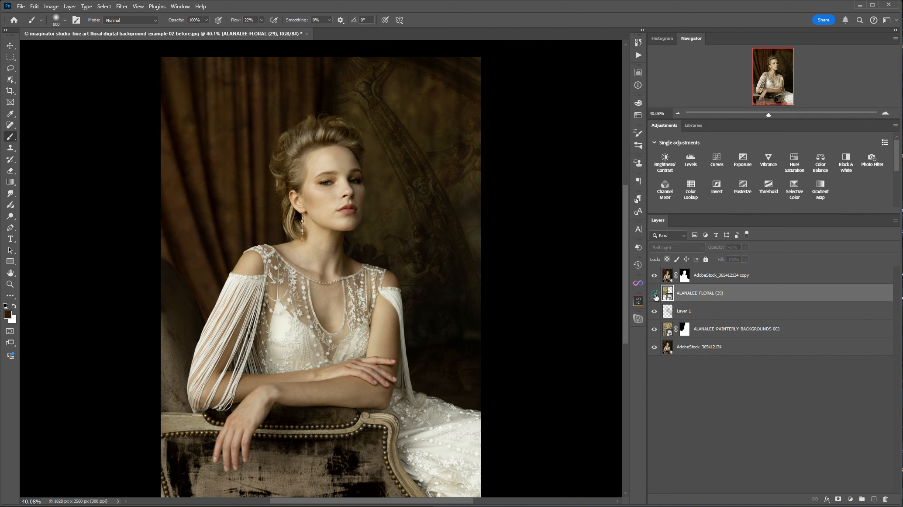
click(657, 296)
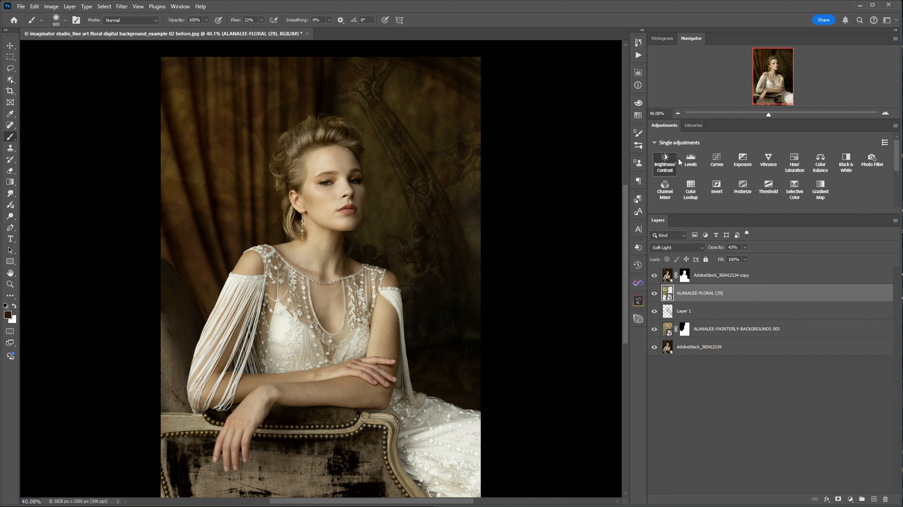
Add a Hue/Saturation adjustment clipped to the flower layer, shifting its hue slightly toward green and lowering the saturation a little
click(794, 165)
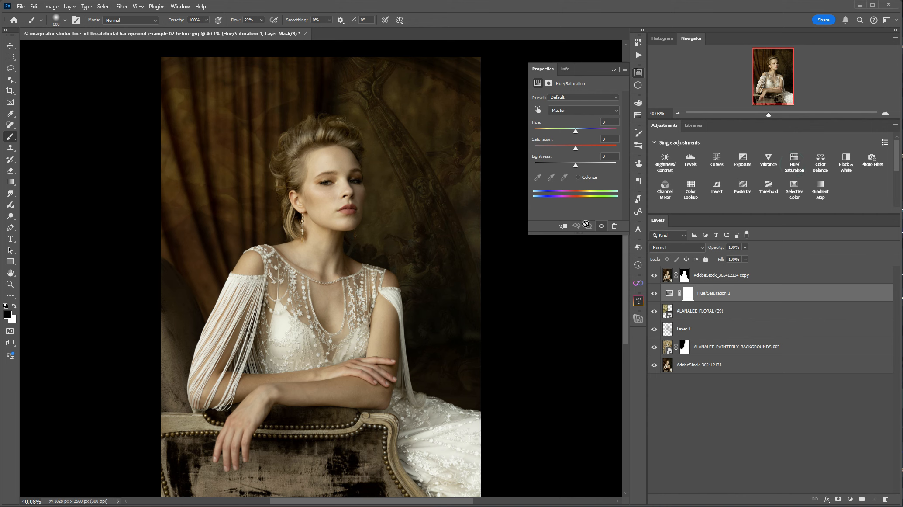
click(562, 226)
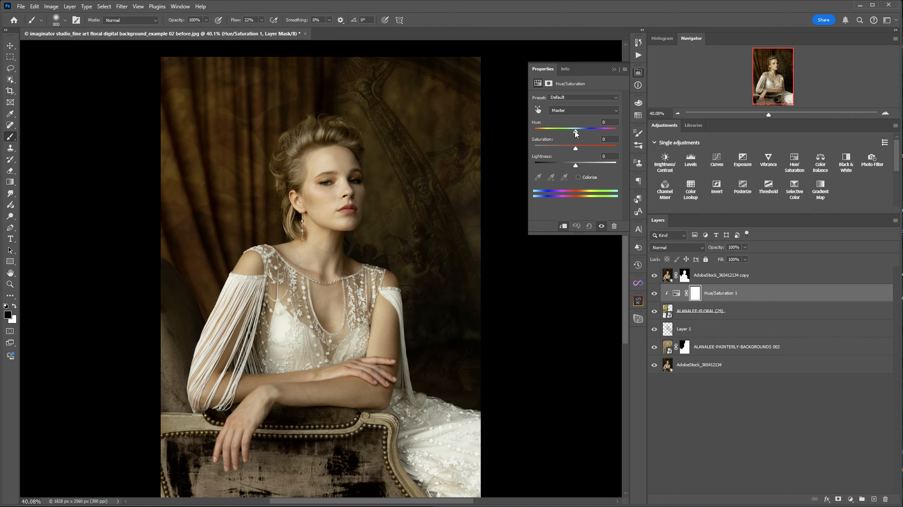
mouse_move(576, 132)
mouse_down()
mouse_move(533, 139)
mouse_move(623, 138)
mouse_move(591, 140)
mouse_up()
mouse_move(575, 148)
mouse_down()
mouse_move(550, 148)
mouse_move(572, 147)
mouse_up()
mouse_move(593, 132)
mouse_down()
mouse_move(575, 131)
mouse_move(585, 130)
mouse_up()
drag(587, 130, 591, 129)
drag(592, 129, 553, 130)
drag(553, 133, 585, 130)
click(614, 69)
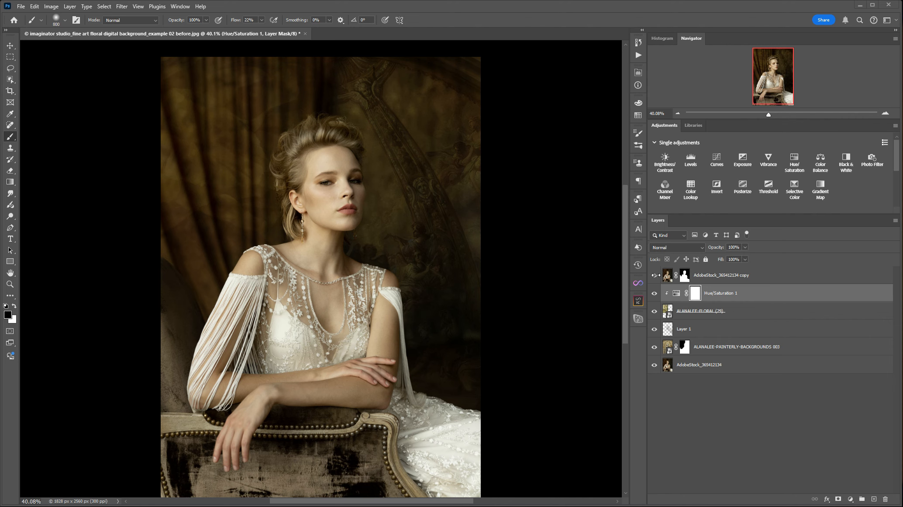
Place the embedded blurred texture ALANALEE-FLORAL (87) above the woman's cut-out layer
click(775, 278)
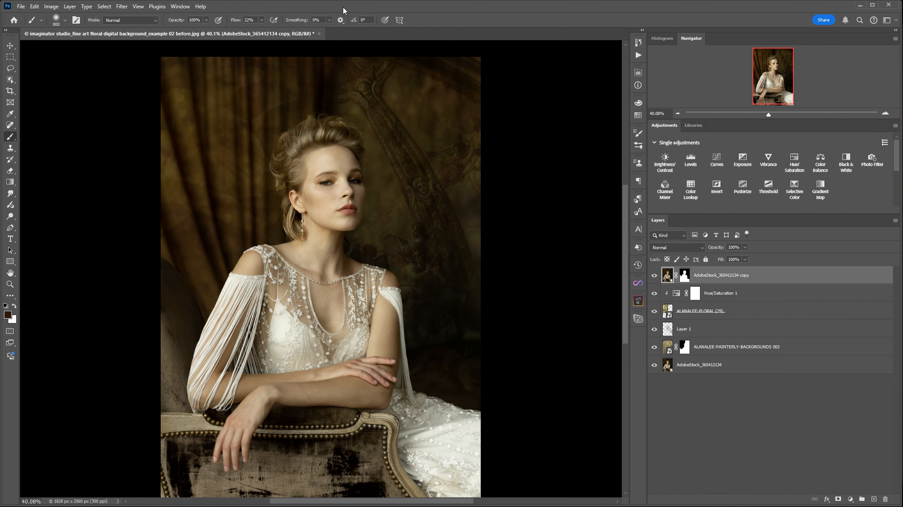
click(21, 8)
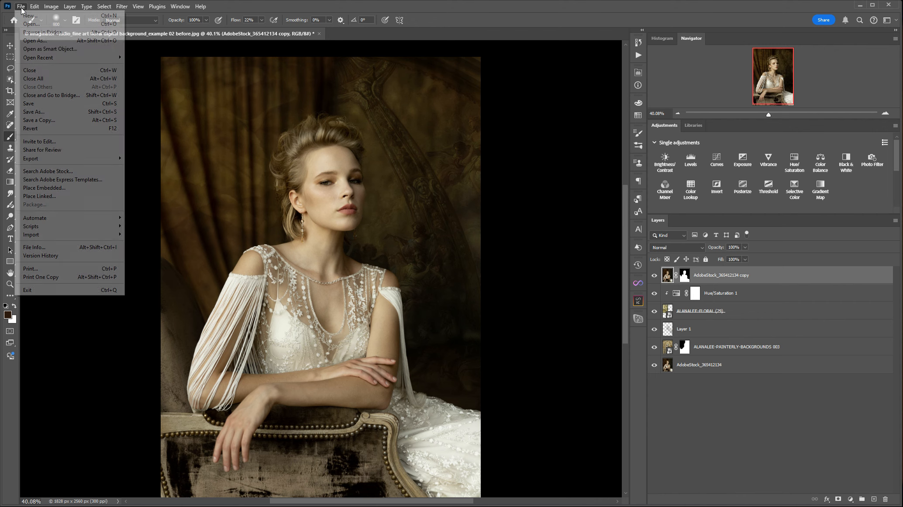
click(53, 189)
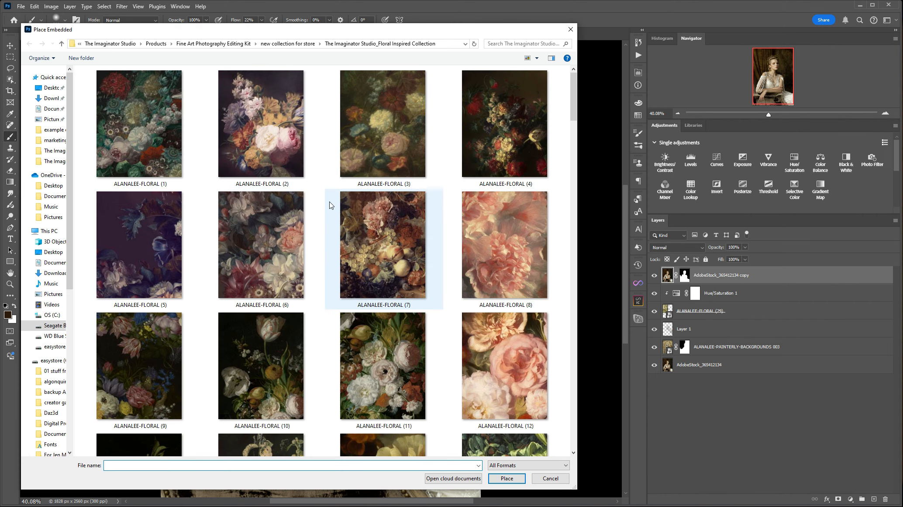
scroll(330, 201, down, 15)
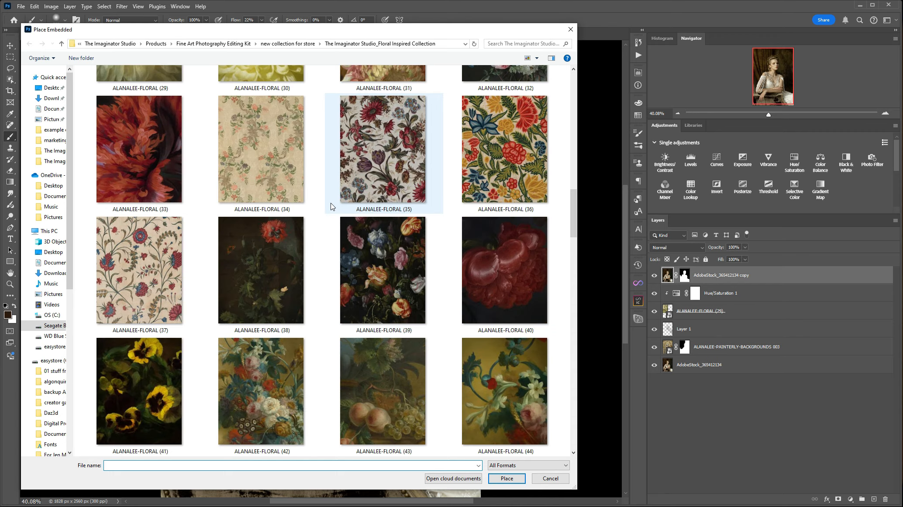
scroll(331, 203, down, 20)
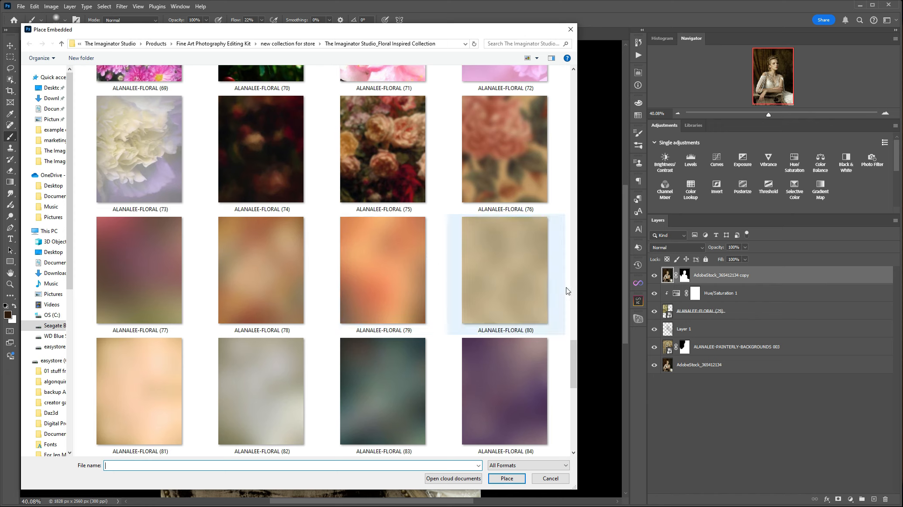
drag(572, 349, 574, 363)
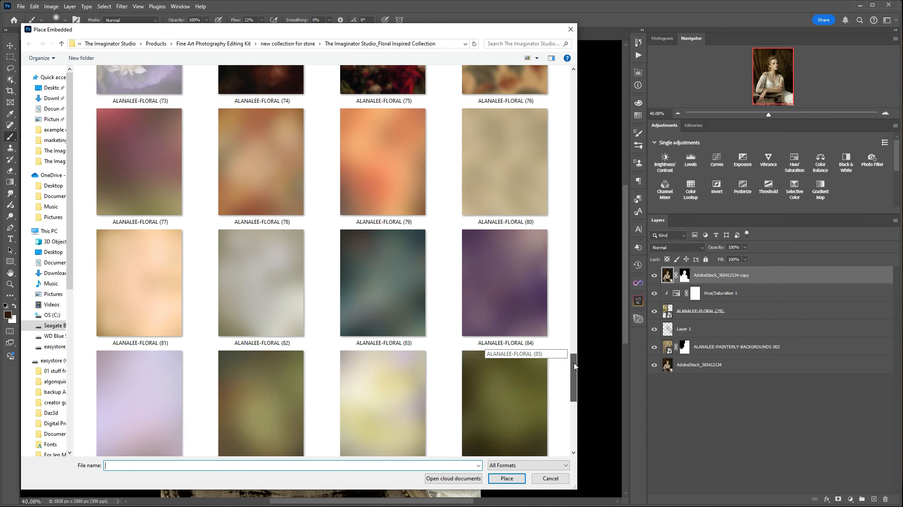
drag(574, 363, 574, 367)
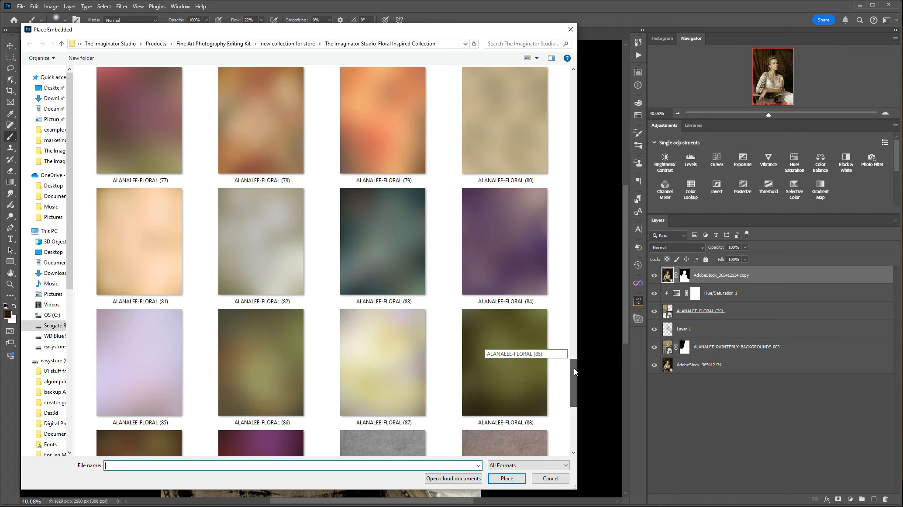
drag(574, 368, 575, 372)
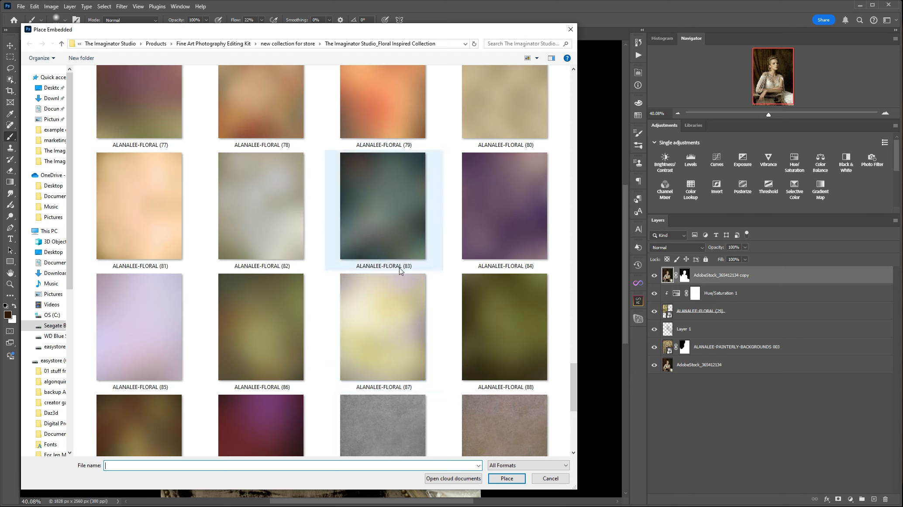
double_click(386, 332)
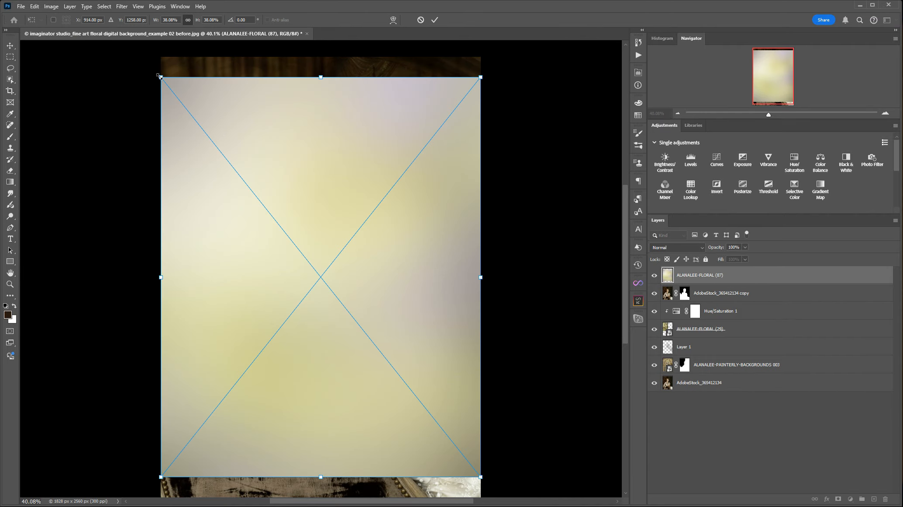
Enlarge the placed blurred texture to about 43.67% so it covers the whole canvas, and commit the placement
drag(161, 77, 144, 55)
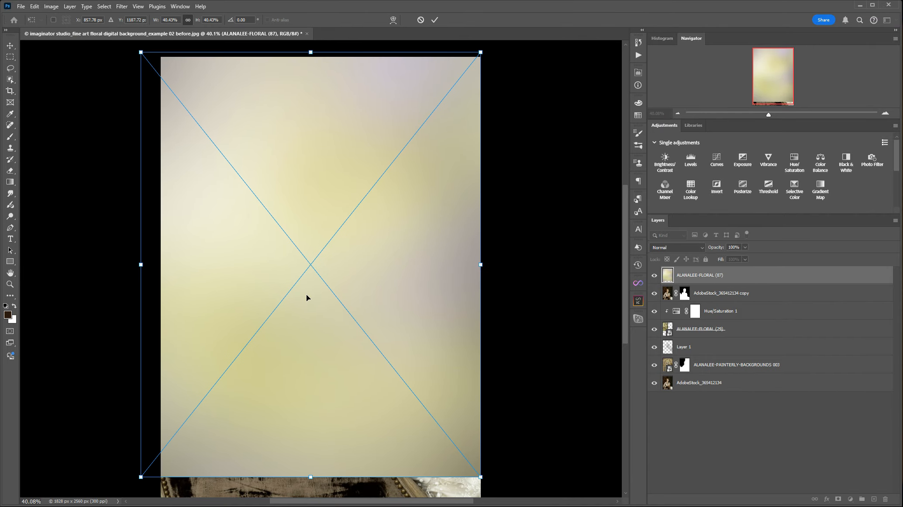
drag(481, 476, 508, 467)
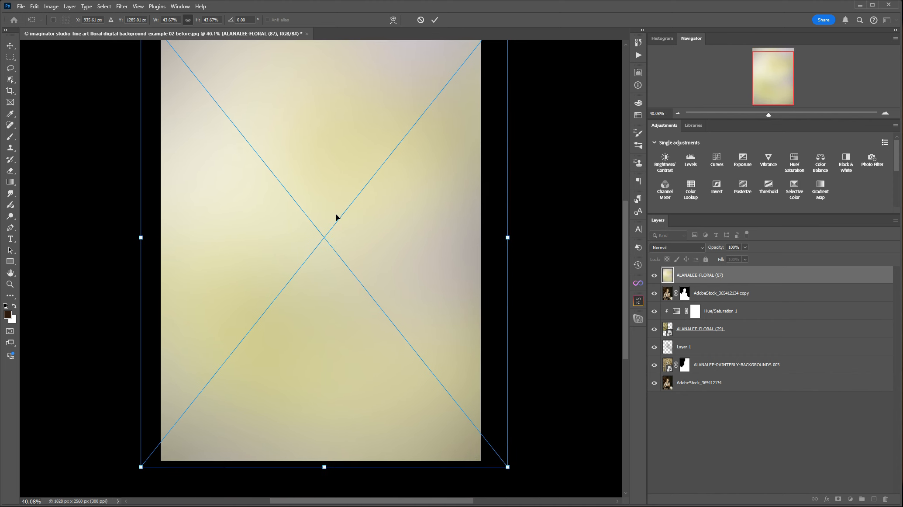
scroll(335, 214, down, 1)
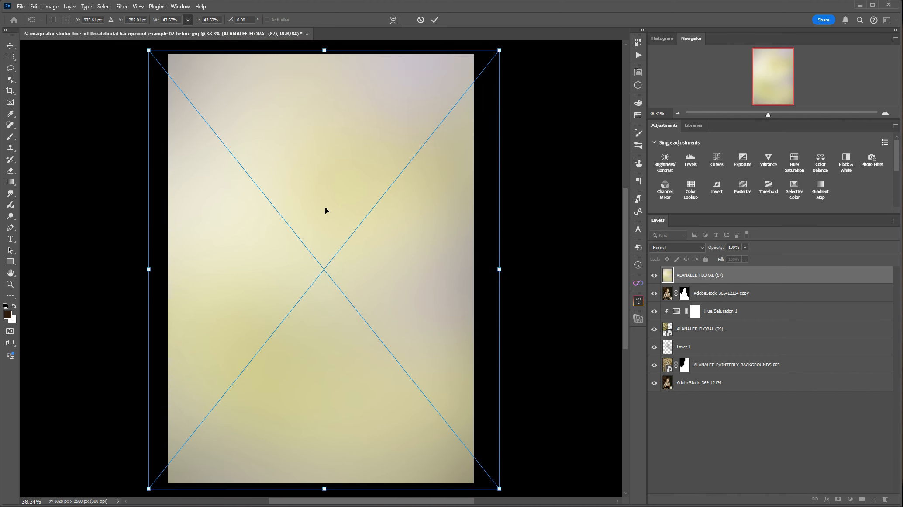
key(Return)
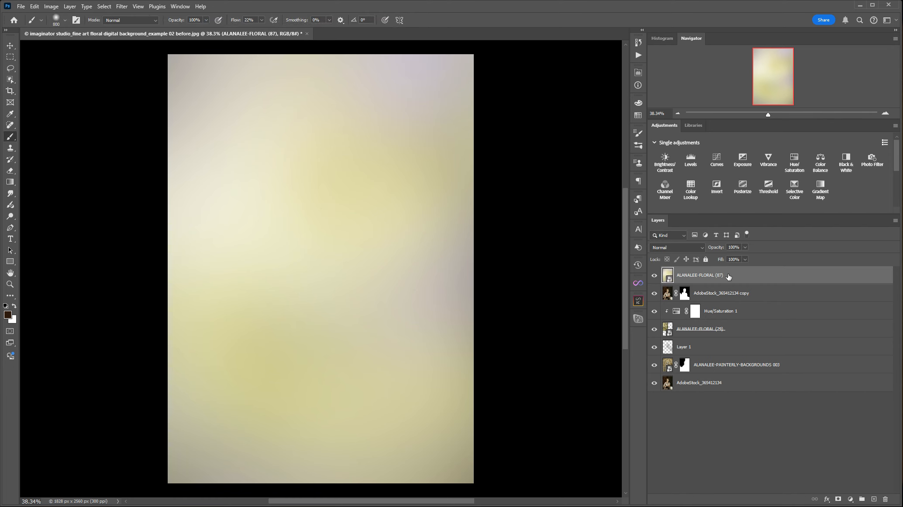
Set the blurred texture layer to Multiply at 72% opacity, and compare the image with that layer hidden and shown
click(697, 247)
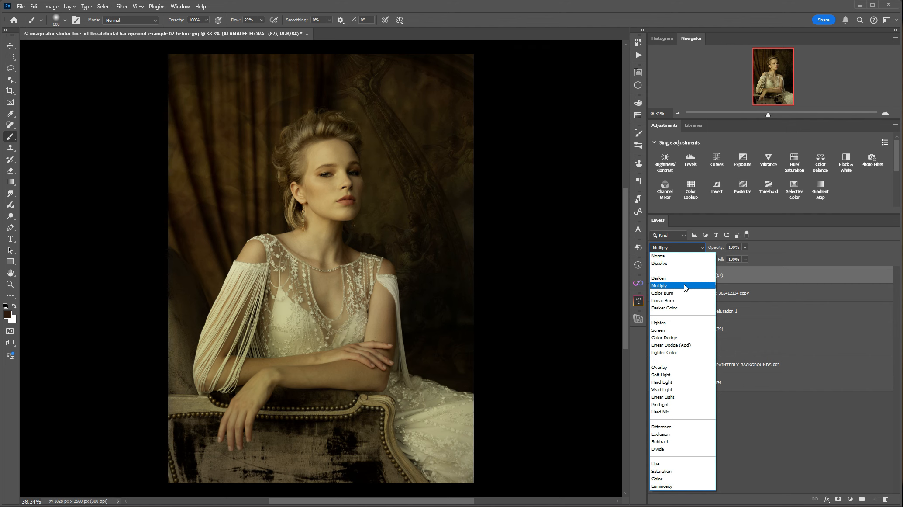
click(685, 286)
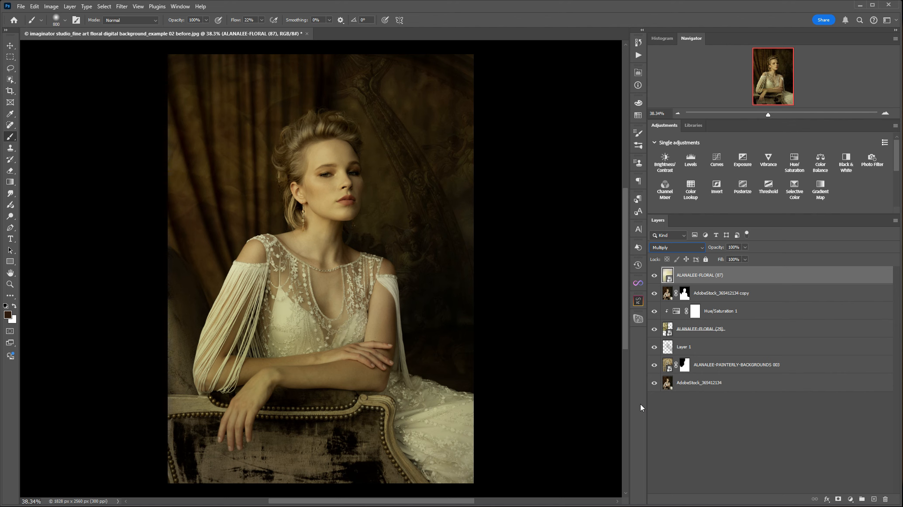
click(744, 247)
drag(746, 257, 735, 258)
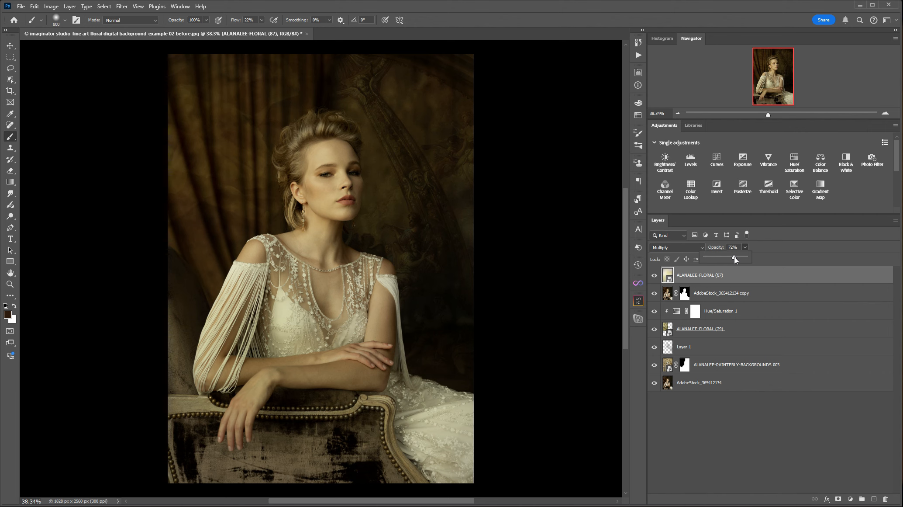
click(654, 276)
click(654, 275)
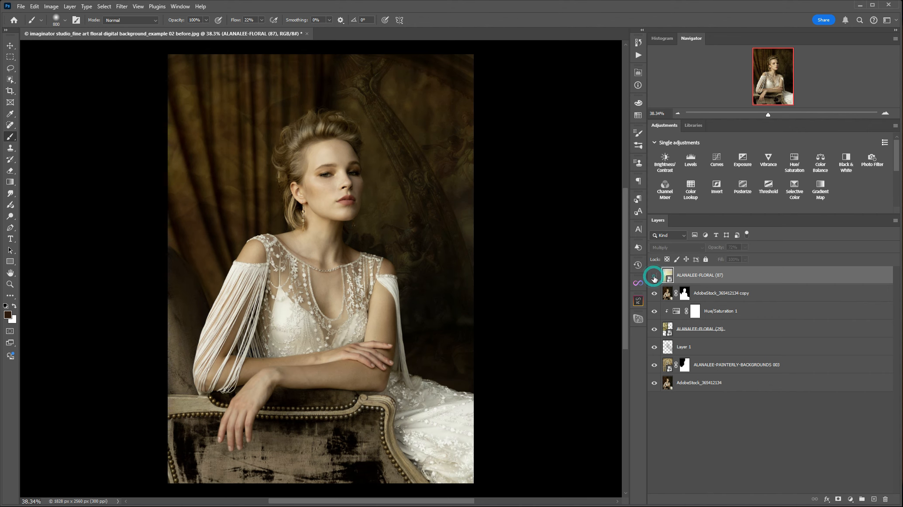
click(654, 276)
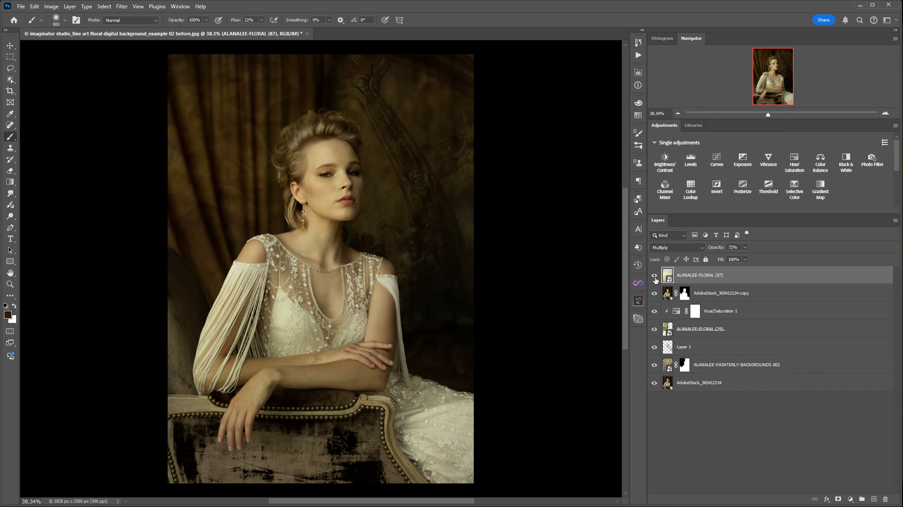
click(654, 275)
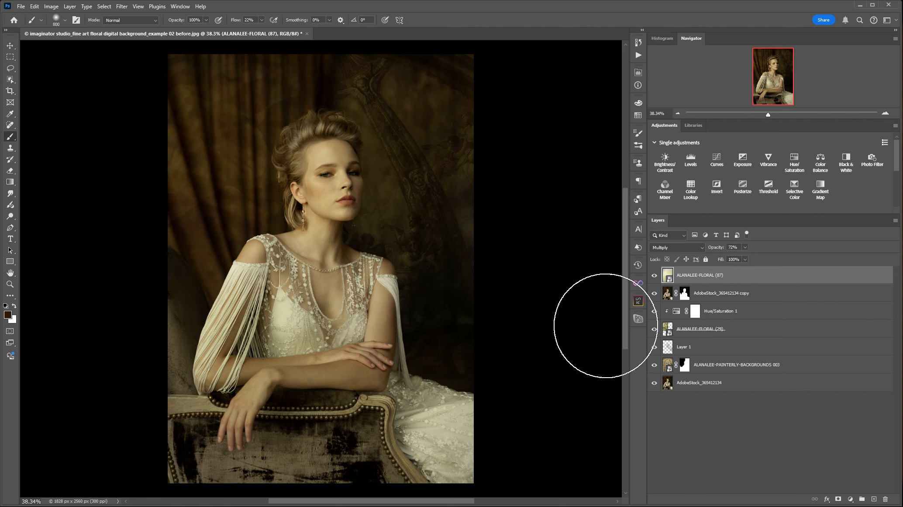
key(bracketleft)
key(bracketleft)
key(bracketleft)
key(bracketleft)
key(bracketleft)
key(bracketleft)
key(bracketleft)
key(bracketleft)
key(bracketleft)
key(bracketleft)
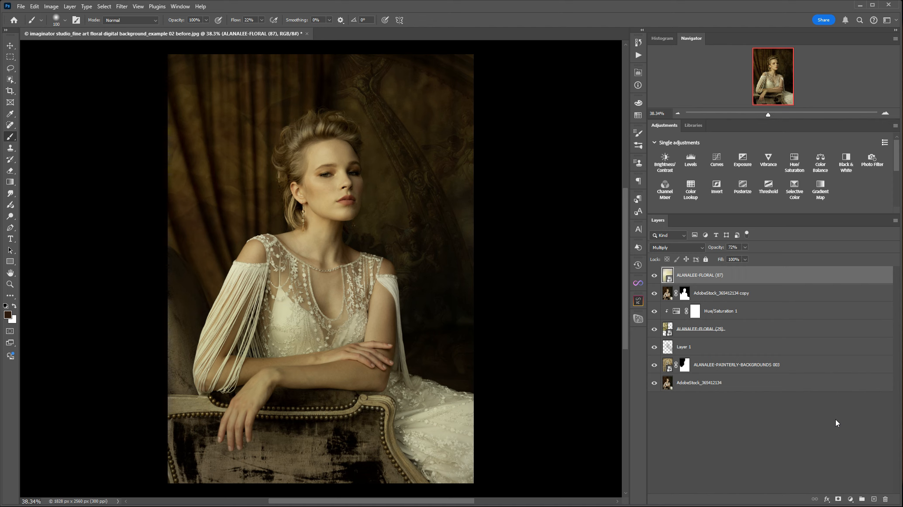
Add a Curves adjustment layer above the texture and brighten the midtones from input 128 to output 137
click(717, 164)
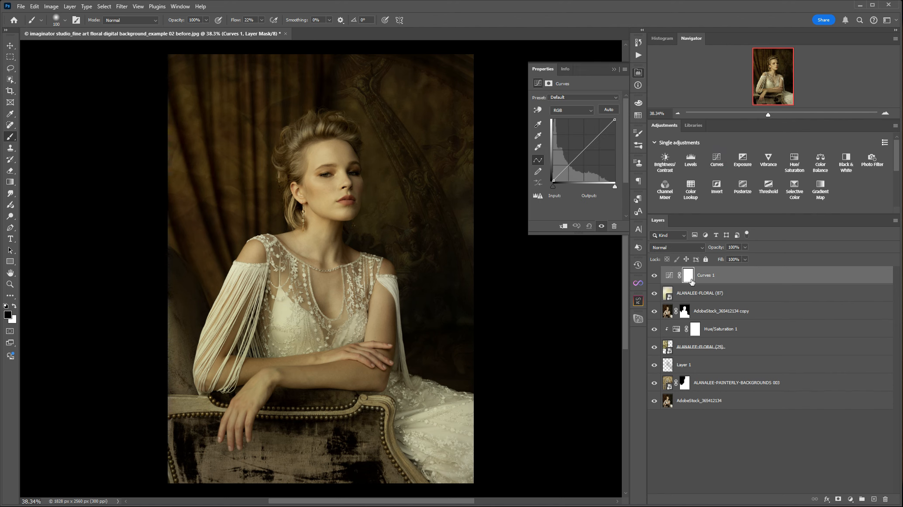
click(585, 150)
drag(585, 149, 584, 147)
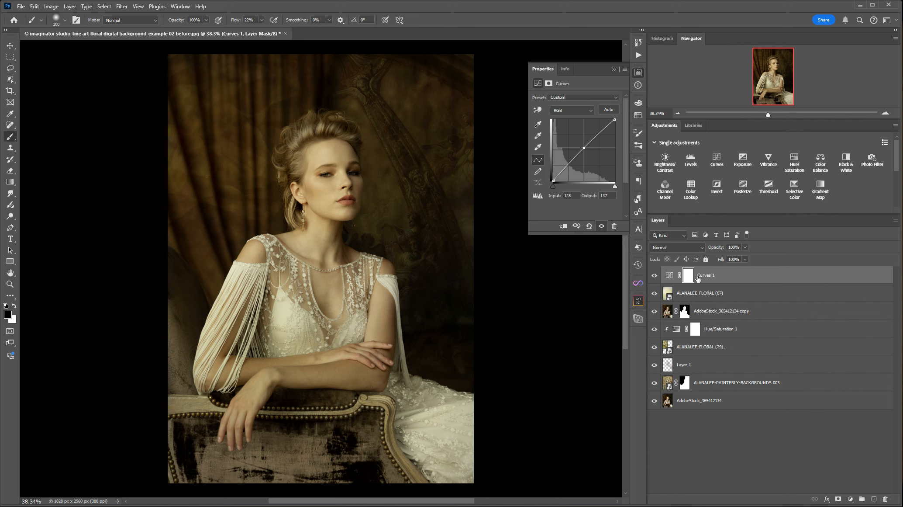
Open the Curves layer's blending options and raise the Blend If underlying-layer shadow threshold to 108
double_click(768, 278)
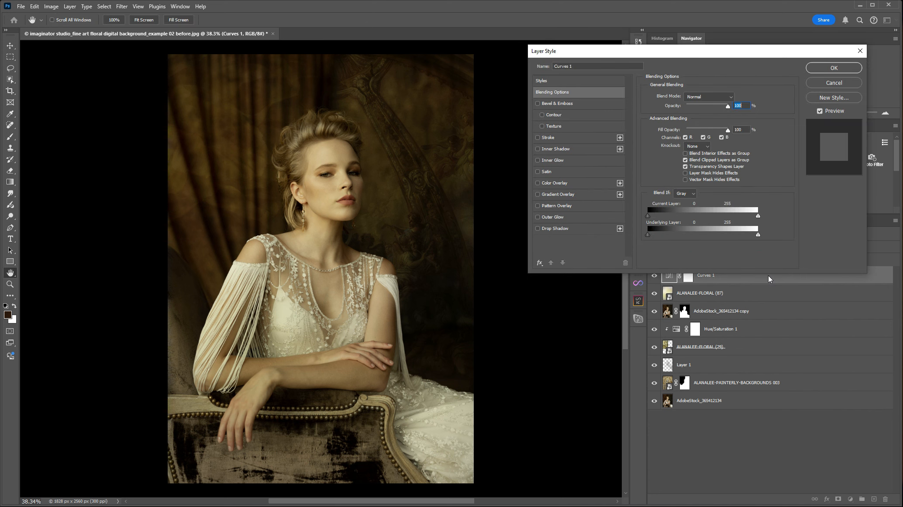
drag(694, 51, 661, 68)
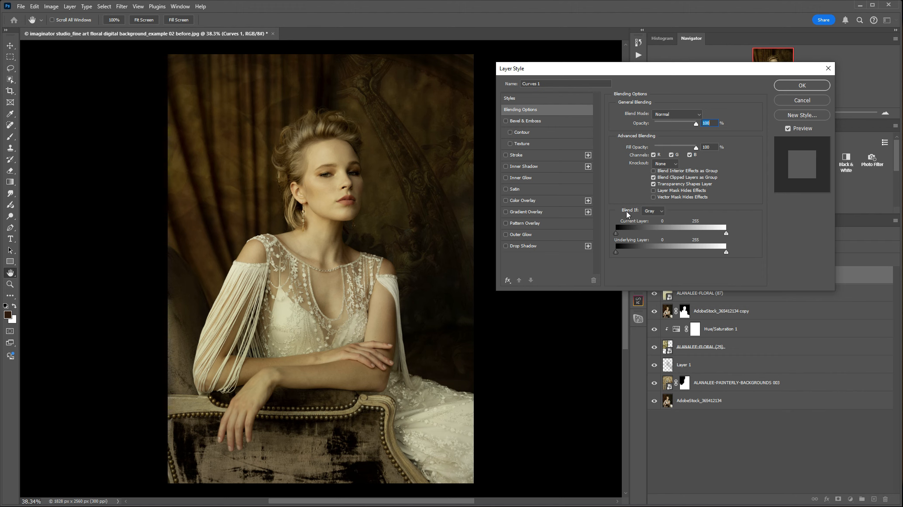
click(616, 252)
drag(633, 251, 639, 250)
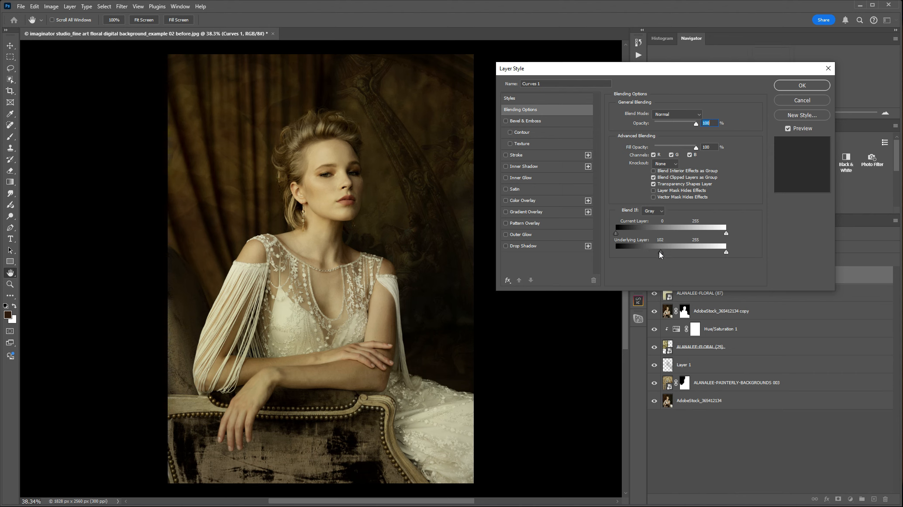
mouse_move(666, 252)
mouse_down()
mouse_move(658, 251)
mouse_move(666, 251)
mouse_up()
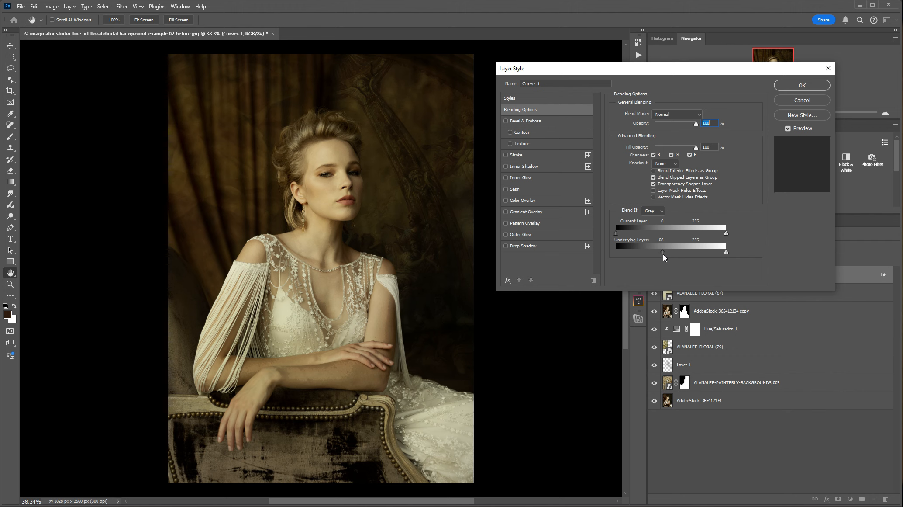
Split the Curves layer's underlying-layer shadow threshold to 81 / 151 for a soft transition, keep the Normal blend mode, and apply the settings
key(alt)
drag(663, 252, 672, 256)
drag(662, 252, 657, 253)
mouse_move(688, 253)
mouse_down()
mouse_move(664, 253)
mouse_move(675, 254)
mouse_up()
drag(685, 253, 684, 253)
drag(650, 254, 652, 254)
click(698, 115)
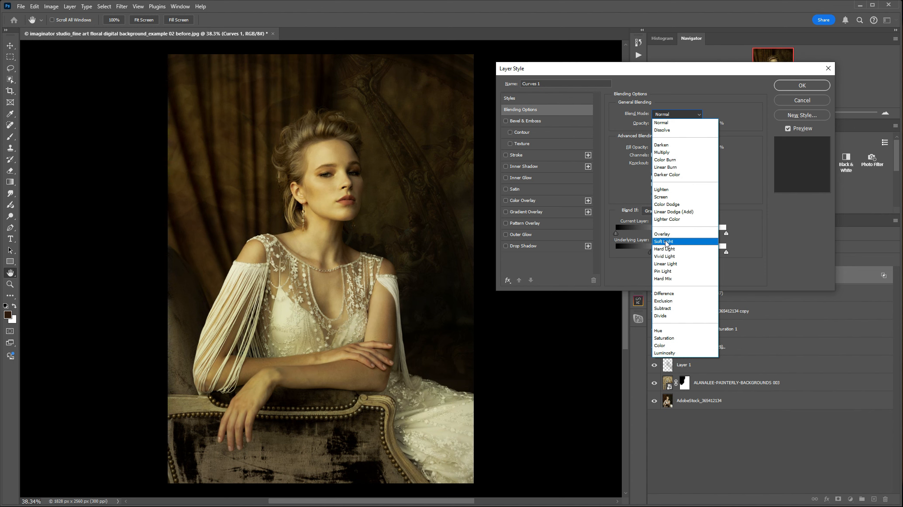
click(664, 123)
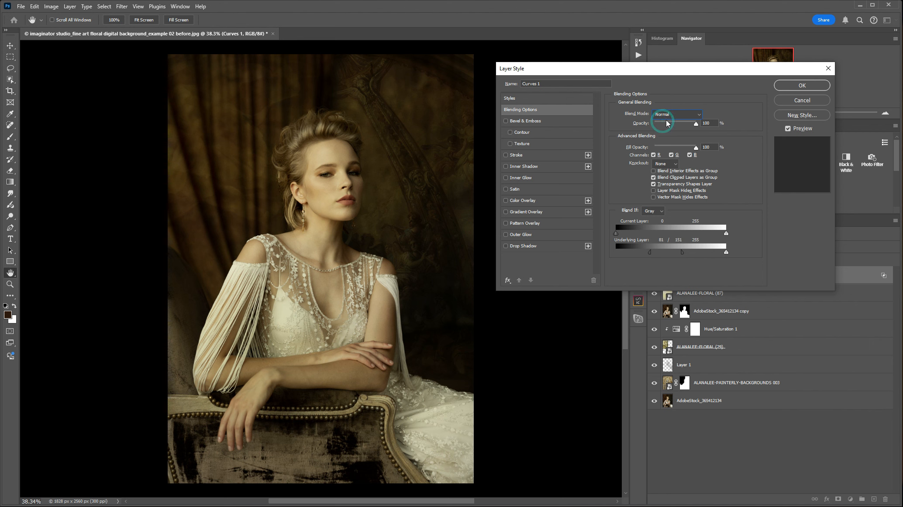
click(798, 86)
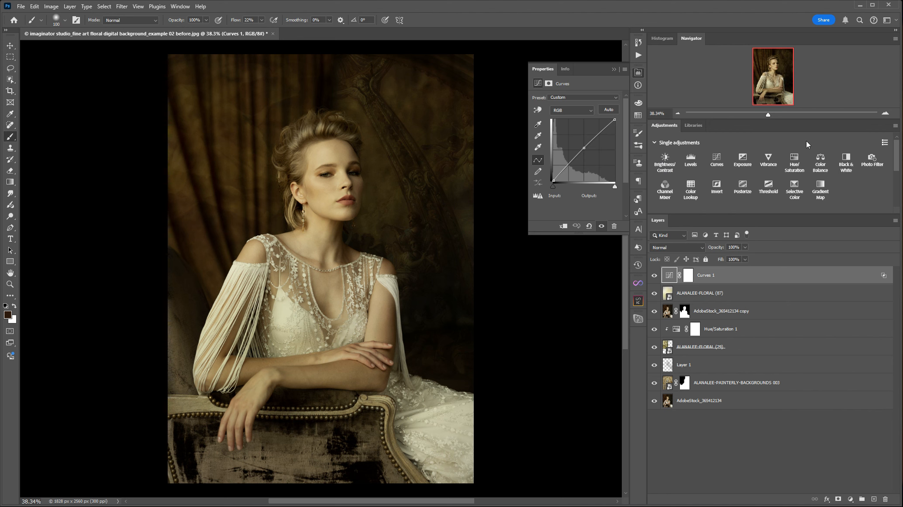
Compare the image repeatedly with the Curves layer hidden and shown, and put its properties away
click(654, 275)
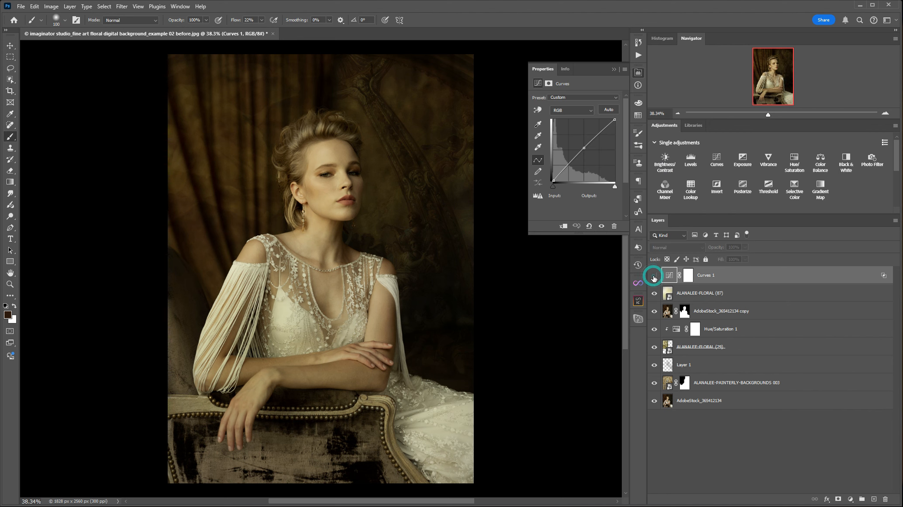
click(654, 275)
click(654, 276)
click(654, 275)
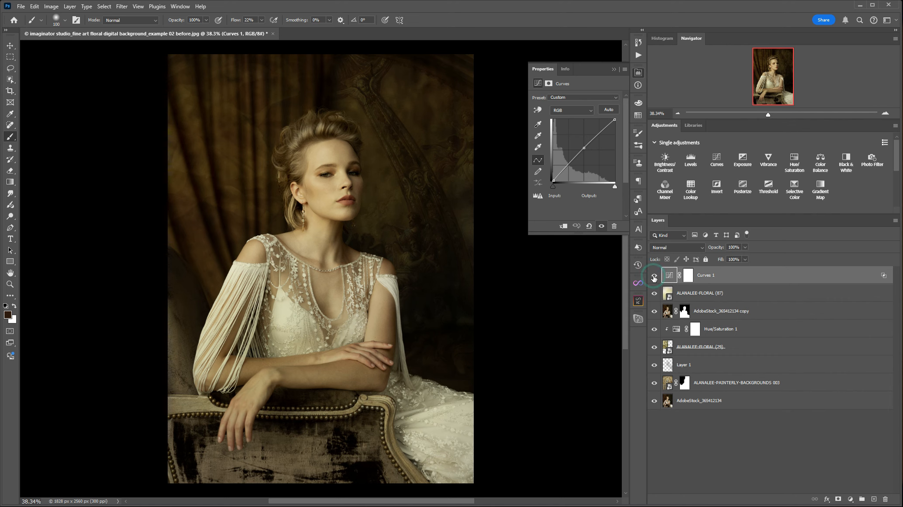
click(653, 275)
click(654, 275)
click(654, 276)
click(654, 276)
click(614, 69)
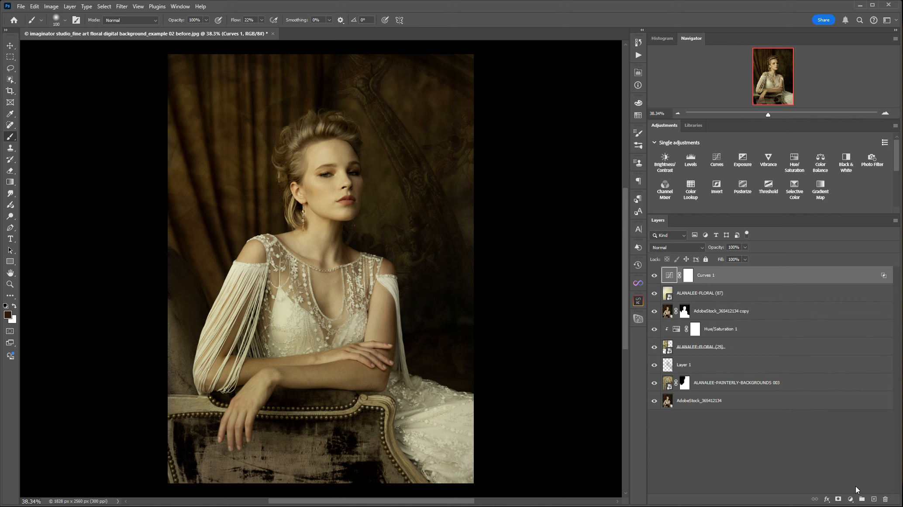
Add a new Multiply layer above the Curves layer and sample a dark brown from the curtain beside the woman's shoulder for the brush
click(875, 500)
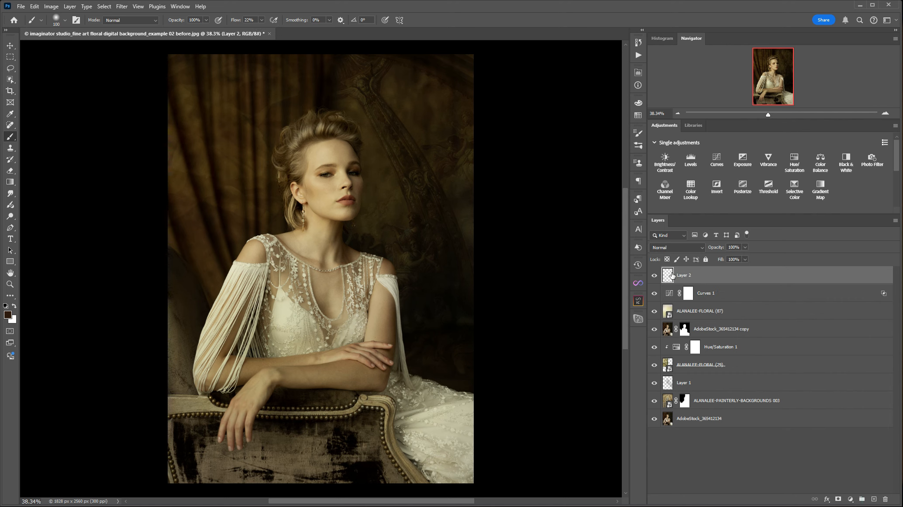
click(667, 248)
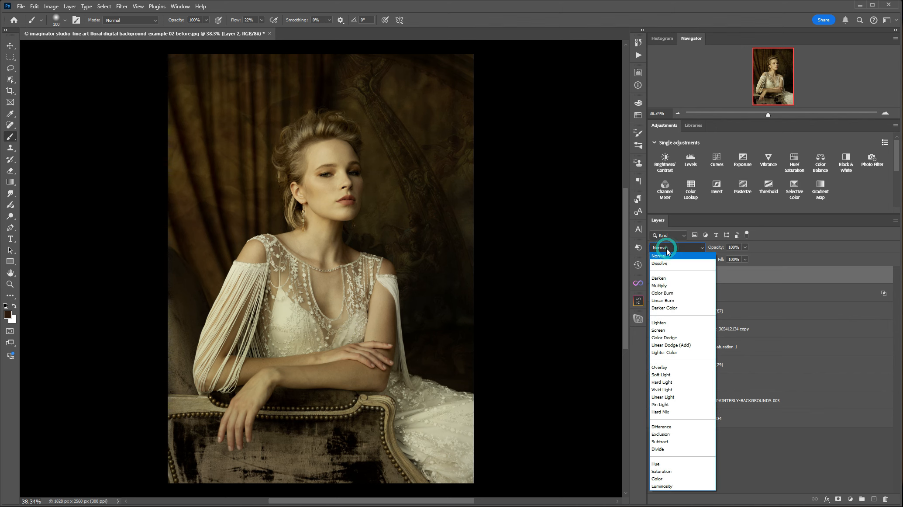
click(663, 286)
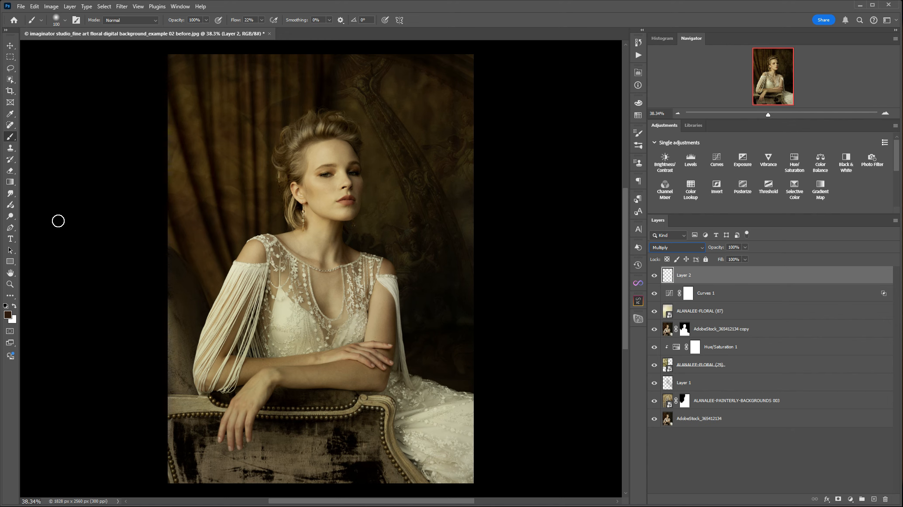
click(10, 115)
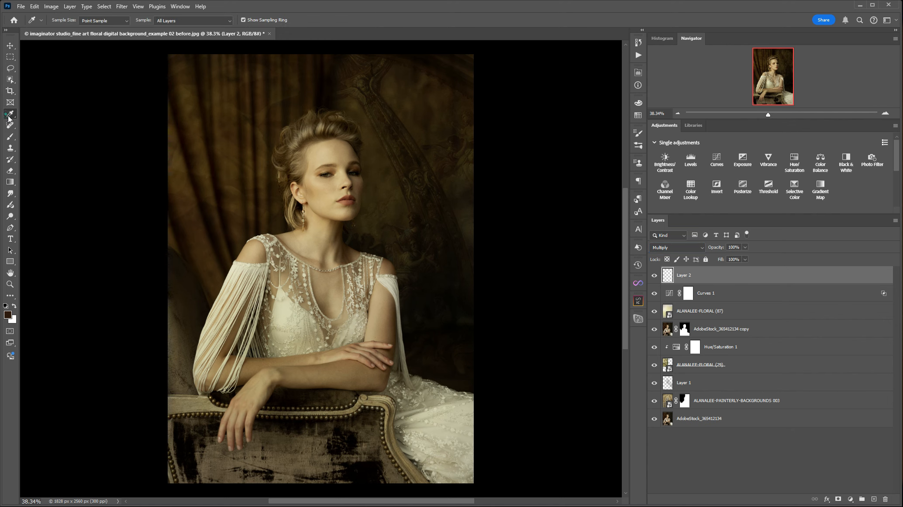
click(238, 233)
click(10, 136)
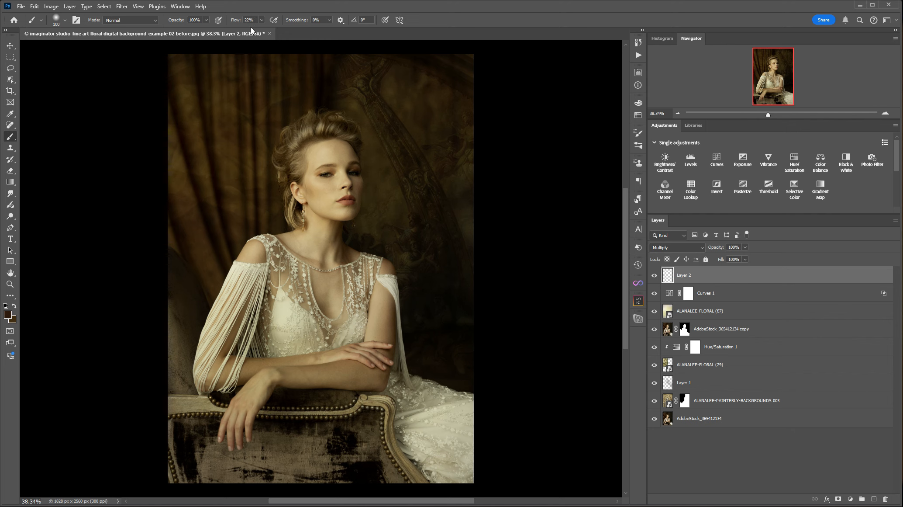
Darken the lower part of the chair with a soft 500 px brush on the new Multiply layer
key(bracketright)
key(bracketright)
key(bracketright)
key(bracketright)
key(bracketright)
key(bracketright)
key(bracketright)
key(bracketright)
key(bracketright)
key(bracketright)
key(bracketleft)
key(bracketleft)
key(bracketleft)
key(bracketright)
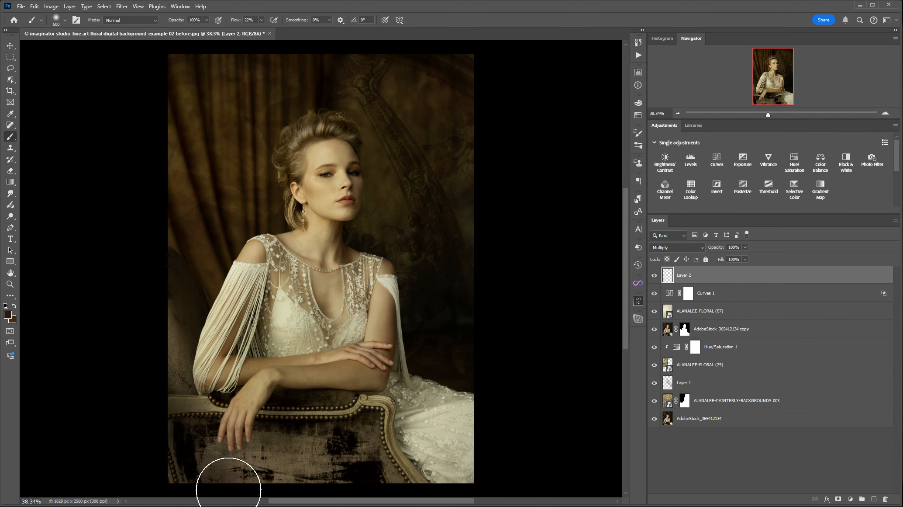
mouse_move(252, 491)
mouse_down()
mouse_move(335, 456)
mouse_move(405, 476)
mouse_move(406, 454)
mouse_move(404, 464)
mouse_move(496, 482)
mouse_move(485, 466)
mouse_move(466, 466)
mouse_move(515, 425)
mouse_move(509, 382)
mouse_move(477, 475)
mouse_move(497, 426)
mouse_move(523, 138)
mouse_move(492, 163)
mouse_move(452, 54)
mouse_move(484, 81)
mouse_move(234, 71)
mouse_move(305, 62)
mouse_move(217, 57)
mouse_move(183, 83)
mouse_move(178, 72)
mouse_move(167, 167)
mouse_move(187, 128)
mouse_move(141, 274)
mouse_move(155, 391)
mouse_move(150, 349)
mouse_move(173, 460)
mouse_move(236, 457)
mouse_up()
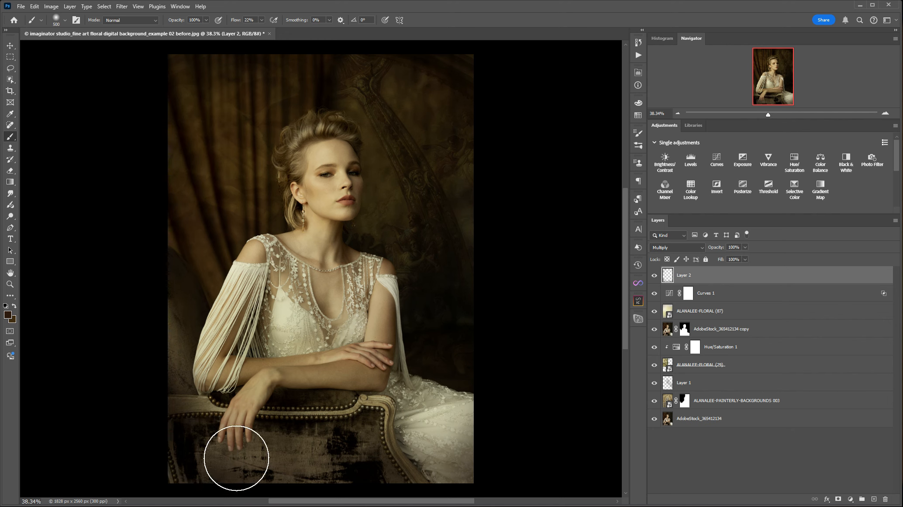
Darken the bottom edge and the left side of the photo with a soft 1000 px brush
key(bracketright)
key(bracketright)
key(bracketright)
key(bracketright)
key(bracketright)
mouse_move(194, 444)
mouse_down()
mouse_move(142, 443)
mouse_move(157, 441)
mouse_move(188, 470)
mouse_move(310, 479)
mouse_move(419, 465)
mouse_move(409, 484)
mouse_up()
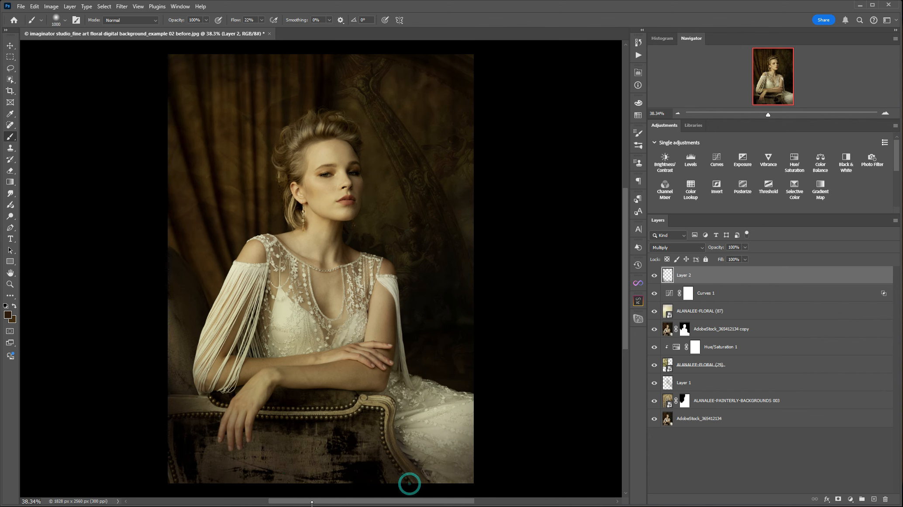
drag(135, 331, 140, 393)
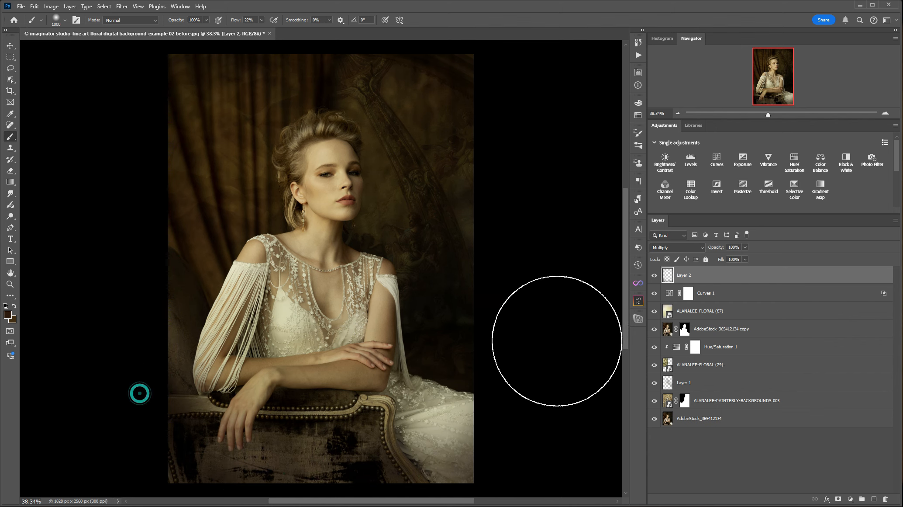
mouse_move(148, 166)
mouse_down()
mouse_move(185, 137)
mouse_move(184, 171)
mouse_up()
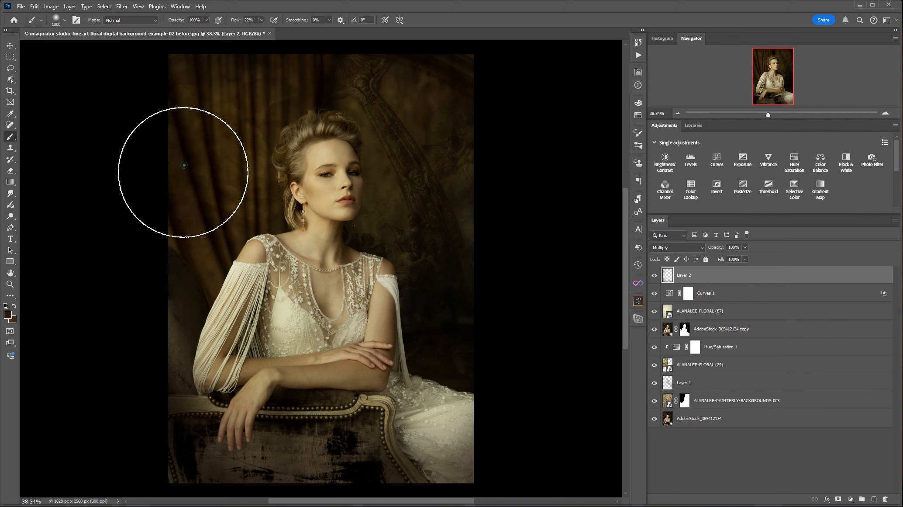
Darken the top edge of the photo above the woman's head with a soft 600 px brush
key(bracketleft)
key(bracketleft)
key(bracketleft)
key(bracketleft)
mouse_move(363, 75)
mouse_down()
mouse_move(227, 46)
mouse_move(327, 55)
mouse_up()
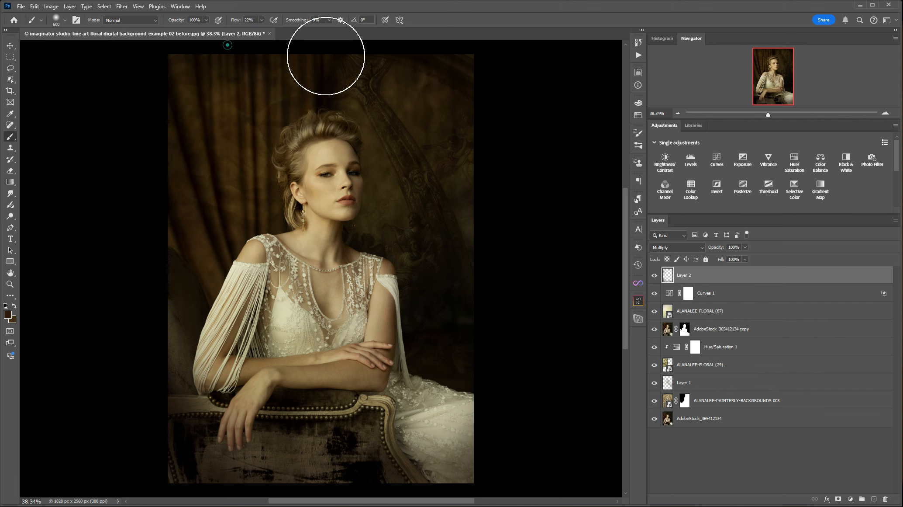
Darken the photo's upper-right corner and edge with a brush of up to 1100 px, and compare the painted layer hidden and shown
key(bracketright)
key(bracketright)
key(bracketright)
click(396, 63)
key(bracketright)
key(bracketright)
click(500, 128)
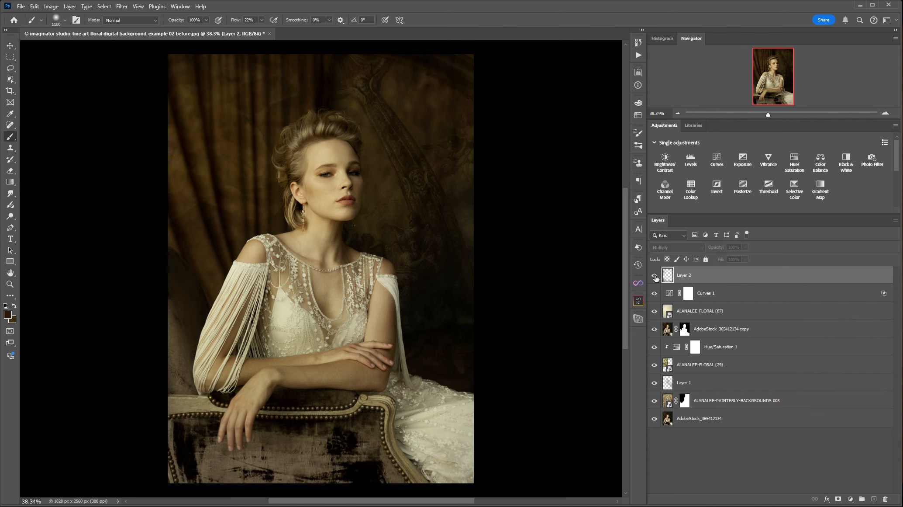
click(655, 275)
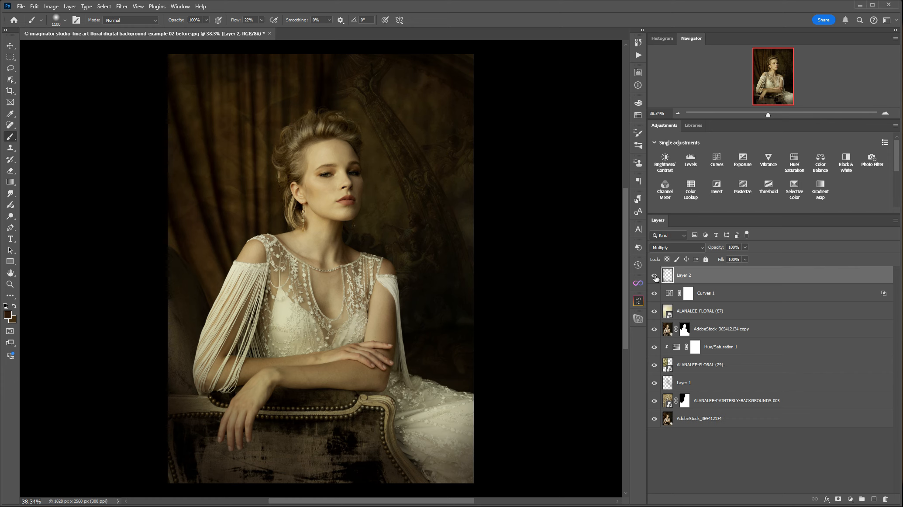
Group all layers above the original photo, and compare the image with the group hidden and shown
shift+click(806, 404)
click(863, 499)
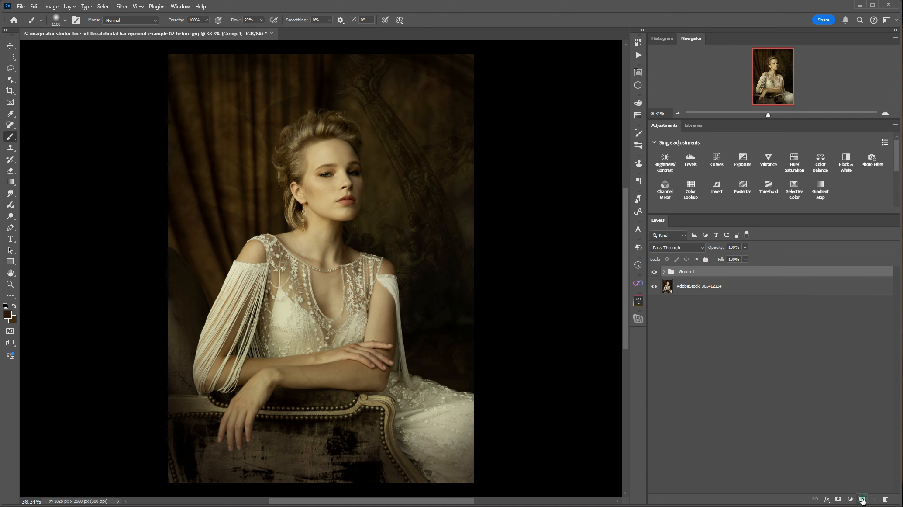
click(654, 273)
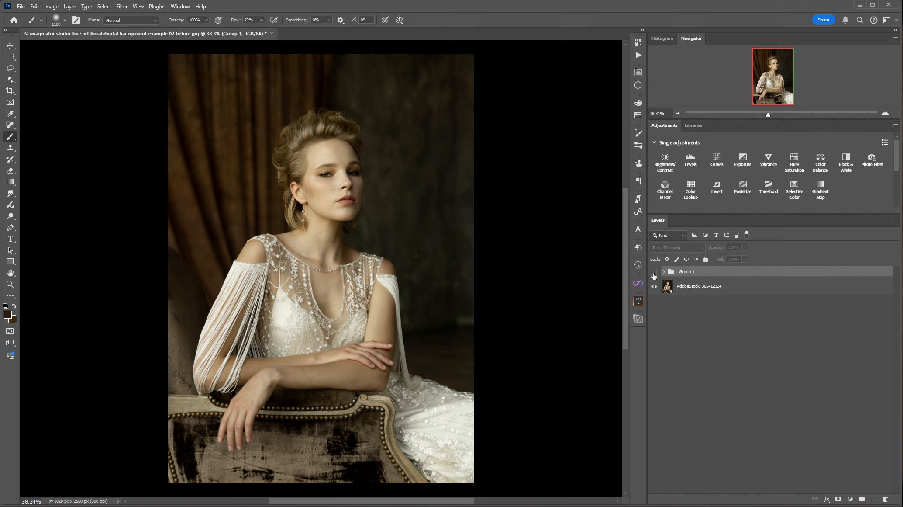
click(654, 273)
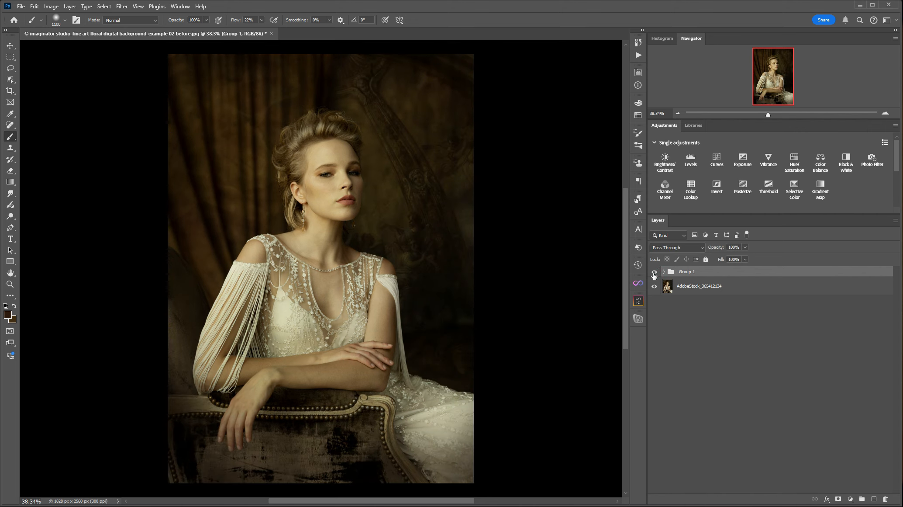